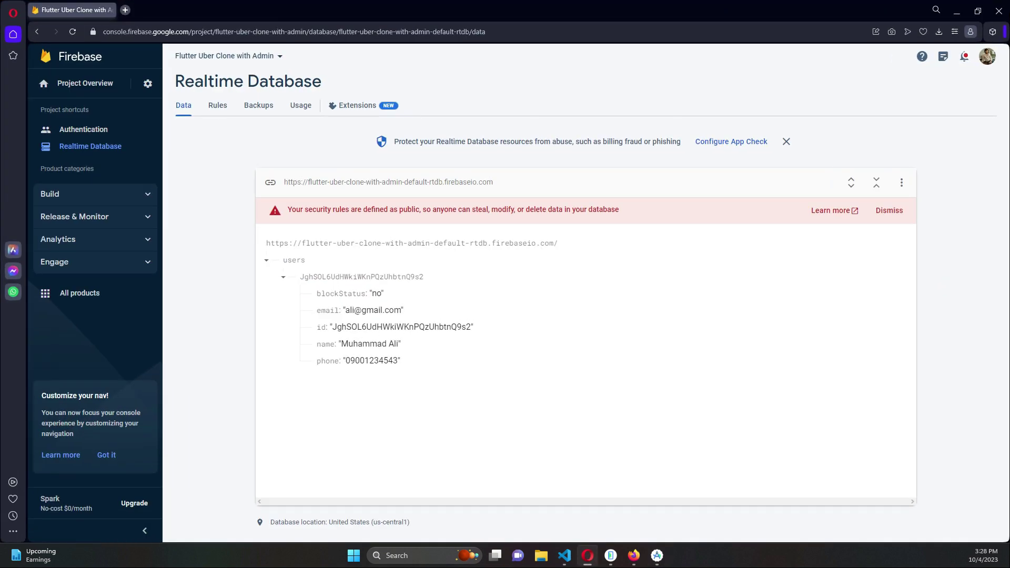
- Open pub.dev in a new browser tab and search its packages for "google maps flutter"
key("ctrl+t")
type("pub")
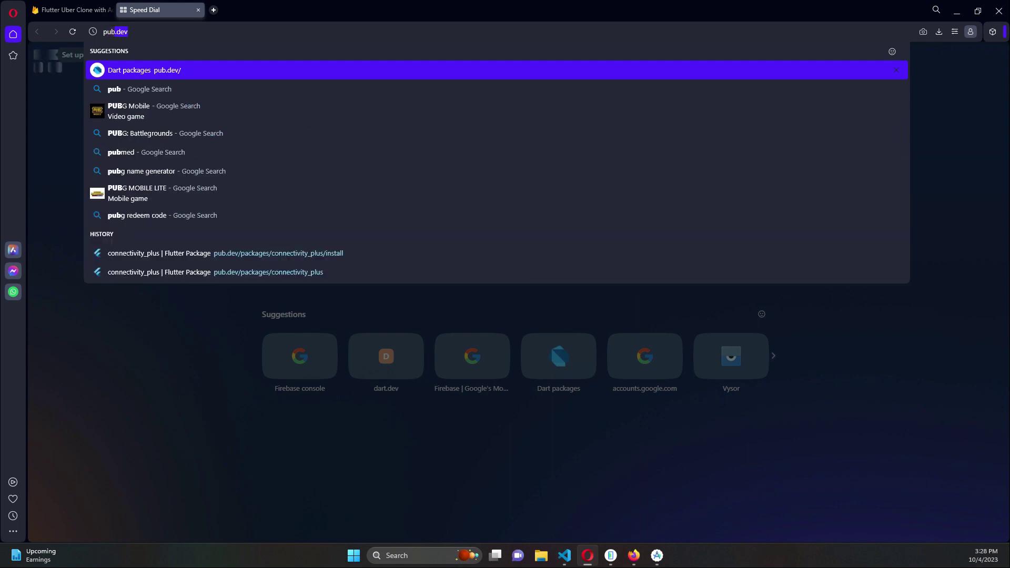
key("Return")
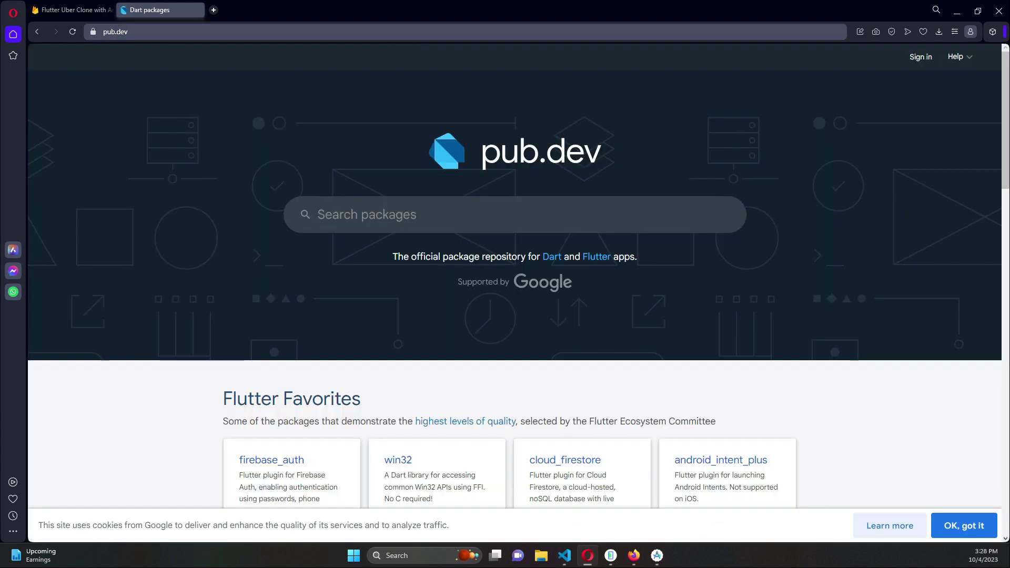
type("go")
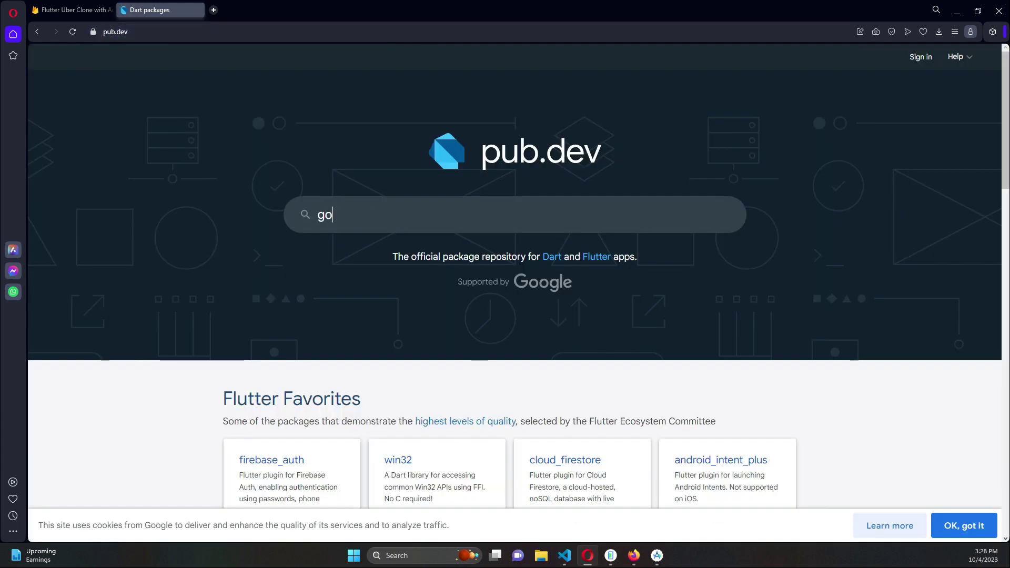
type("ogle maps flutt")
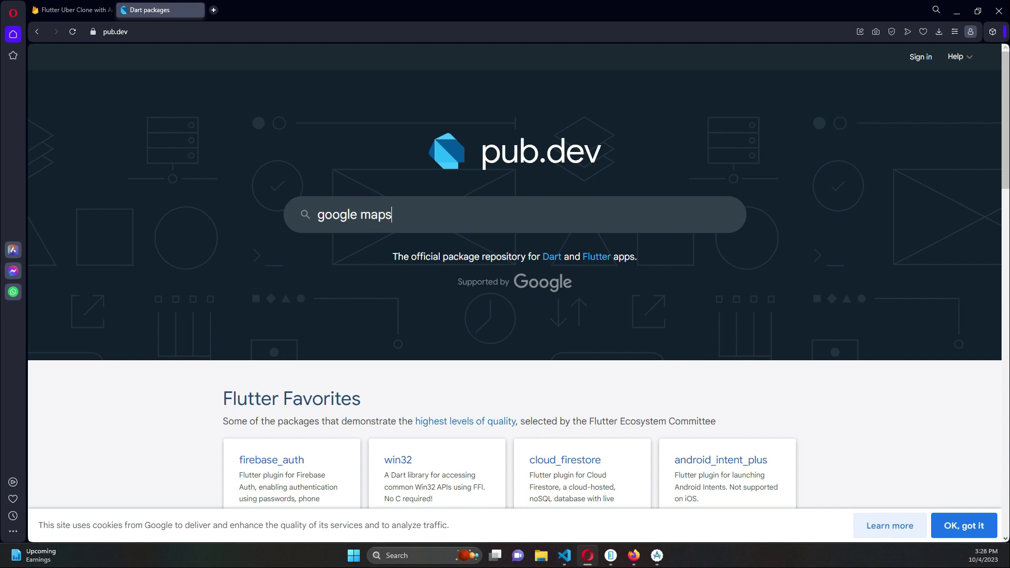
type("er")
key("Return")
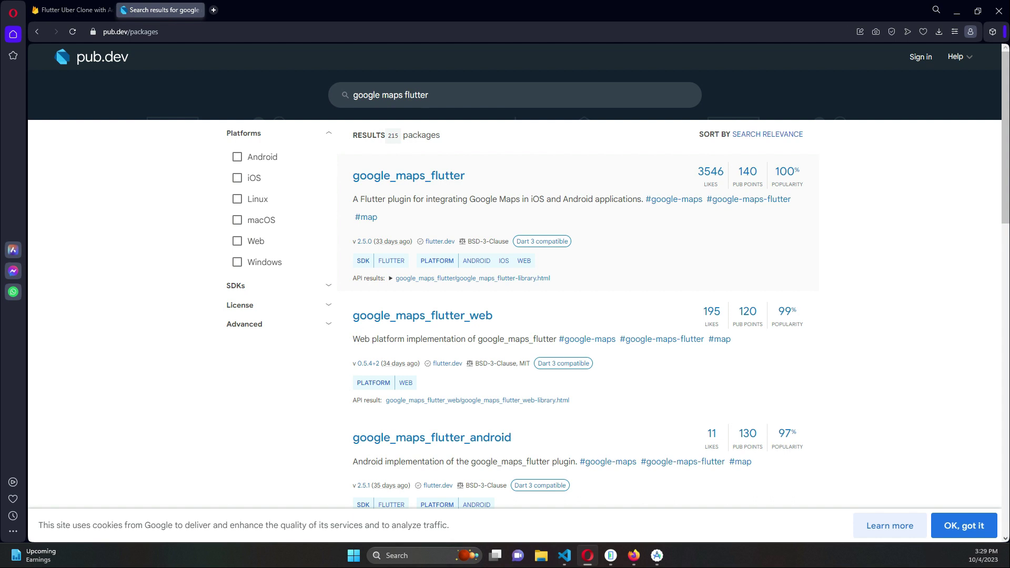
- Open the google_maps_flutter package's installation instructions and copy the dependency name
left_click(367, 176)
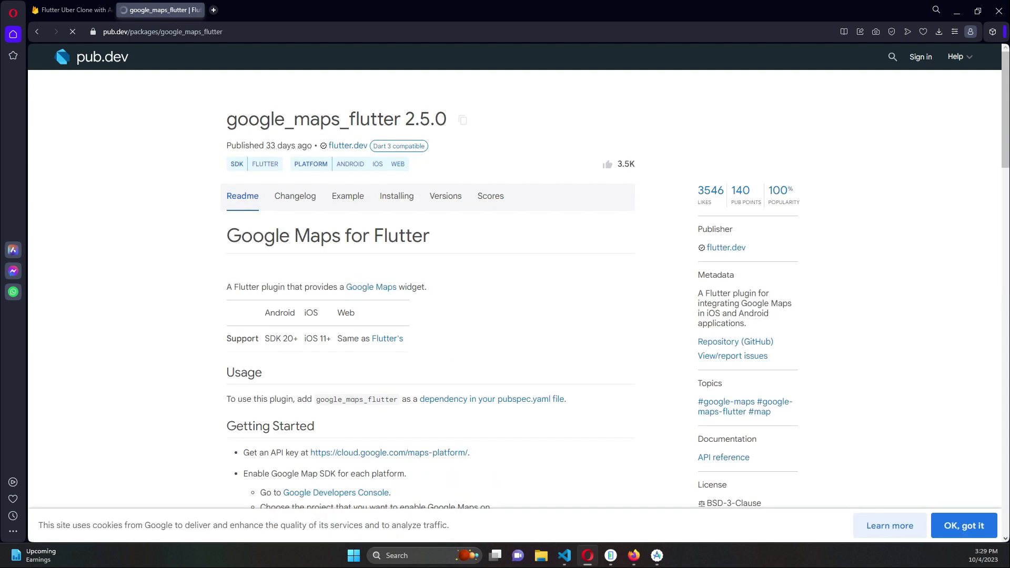
left_click(397, 196)
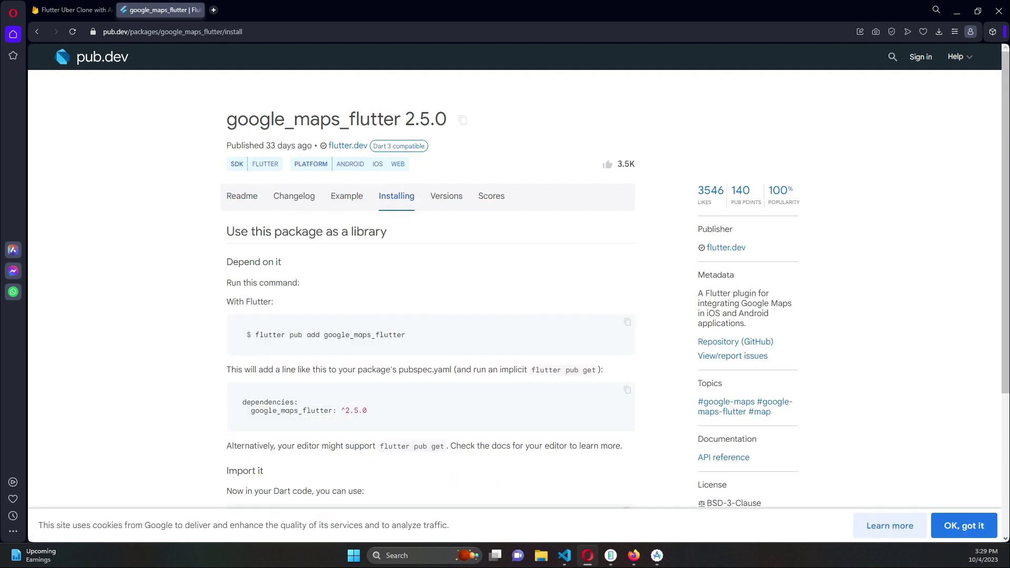
double_click(292, 410)
left_click(291, 396)
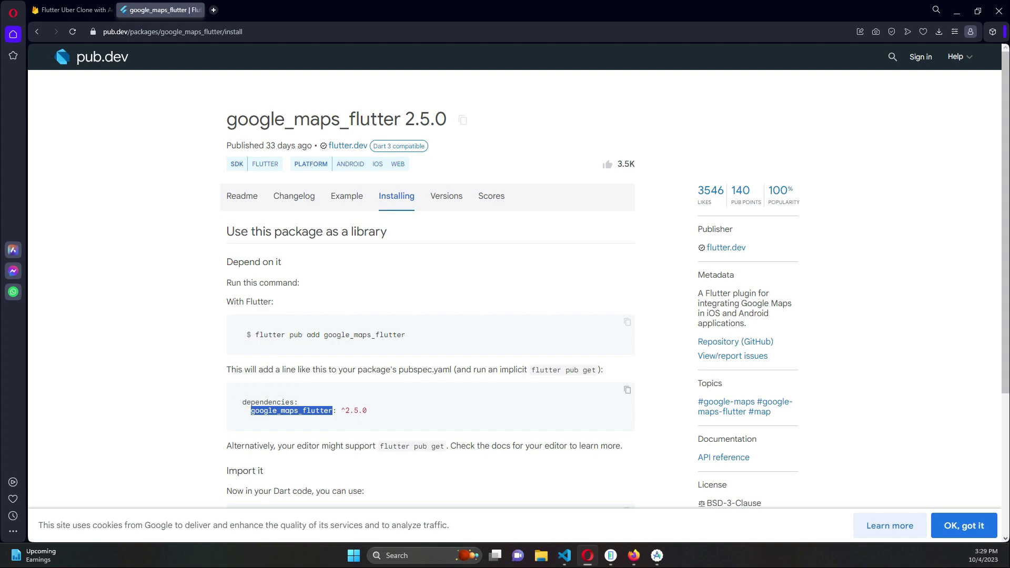
- Switch to Android Studio, add google_maps_flutter: below firebase_storage in pubspec.yaml, save the file and dismiss the package output
left_click(657, 555)
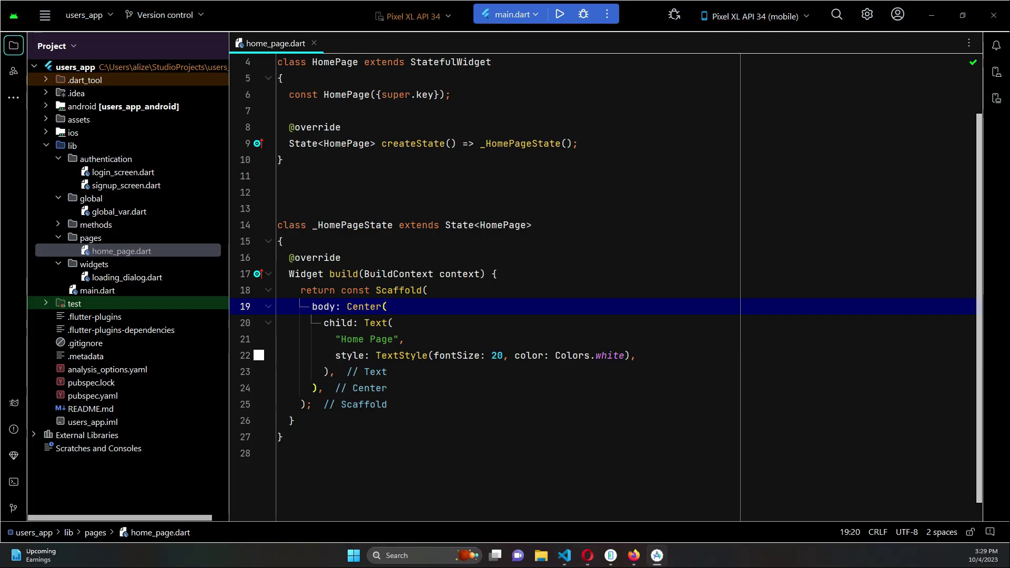
double_click(92, 396)
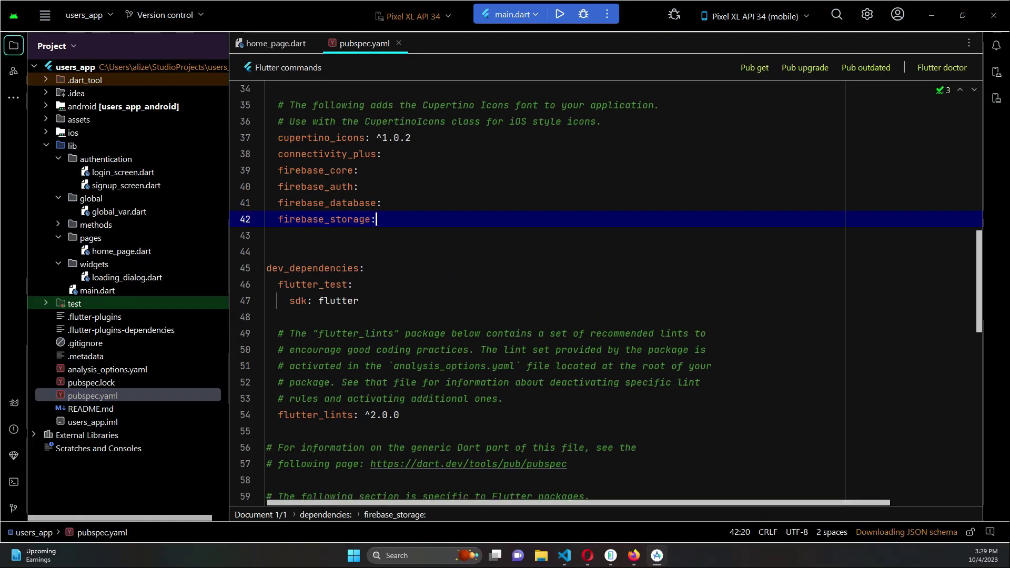
key("Return")
key("BackSpace")
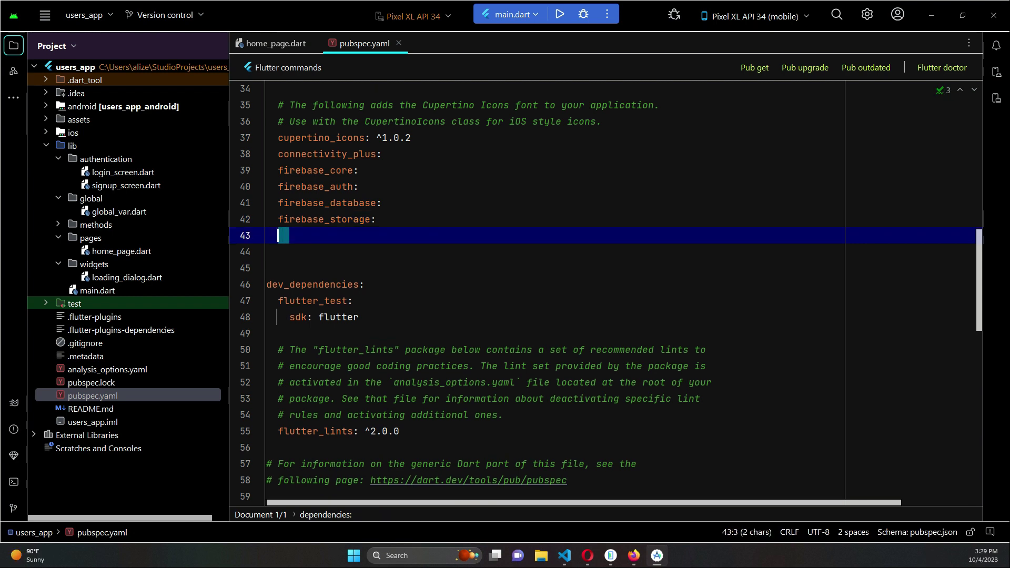
type("google_maps_flutter:")
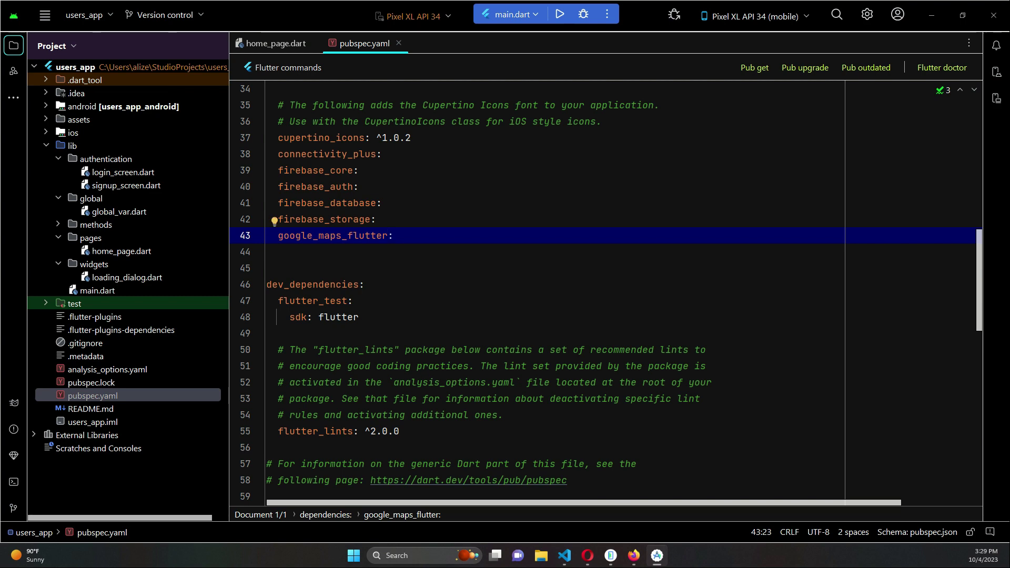
key("ctrl+s")
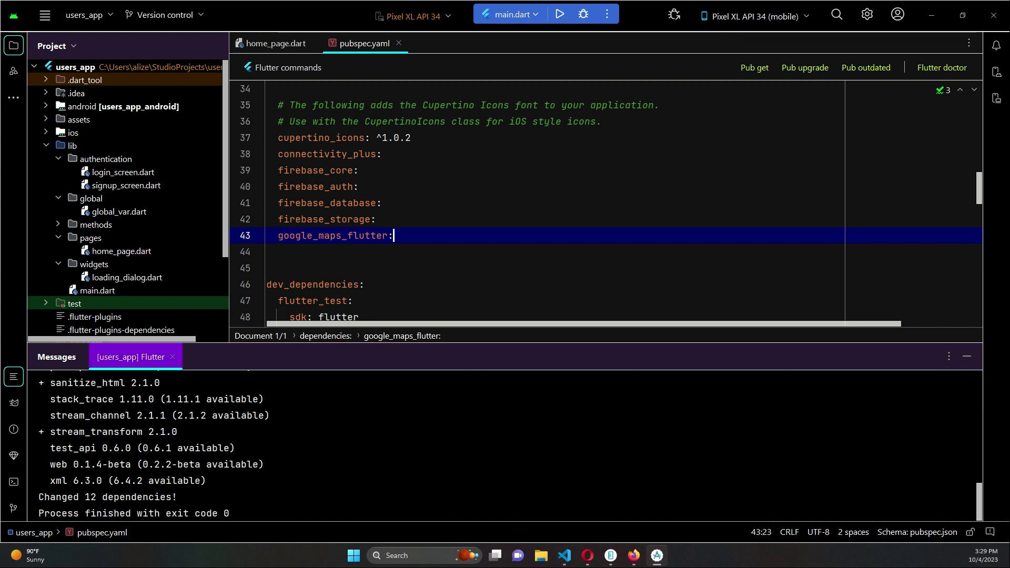
left_click_drag(230, 513, 200, 513)
left_click(173, 357)
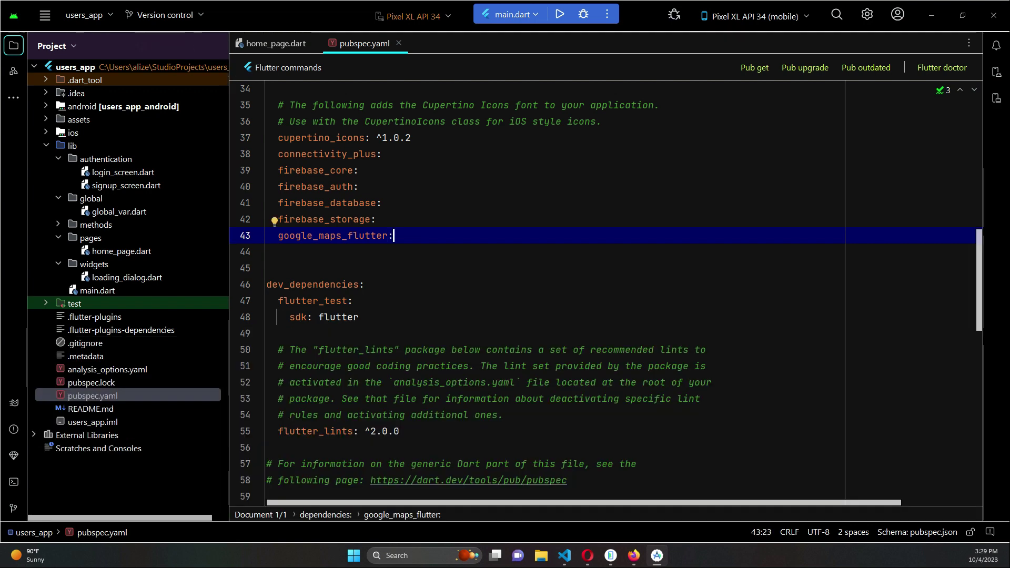
- Return to the browser and open the Google Developers Console from the Getting Started section of the package readme
key("alt+Tab")
left_click(242, 196)
scroll(506, 277, "down", 5)
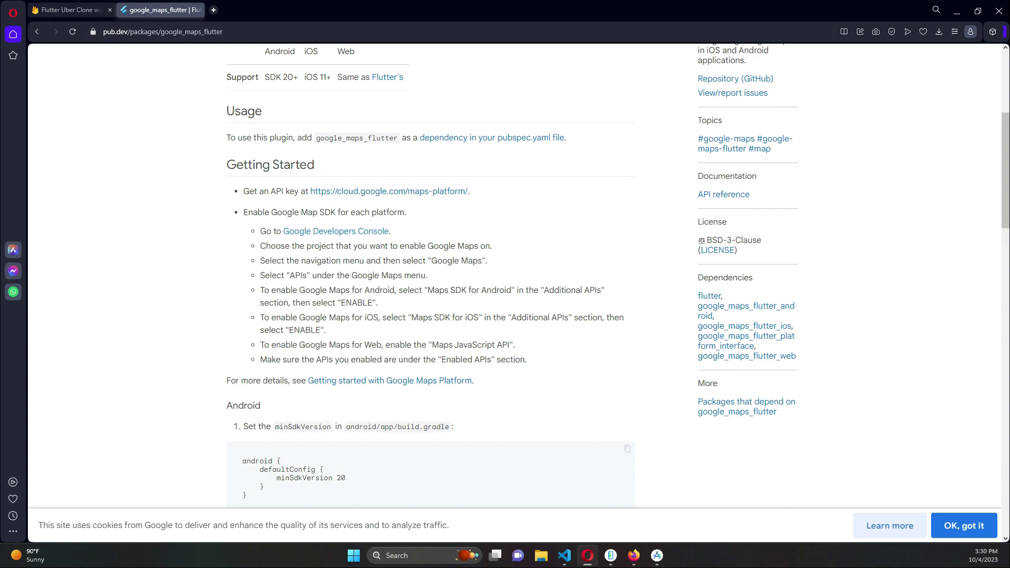
left_click(71, 10)
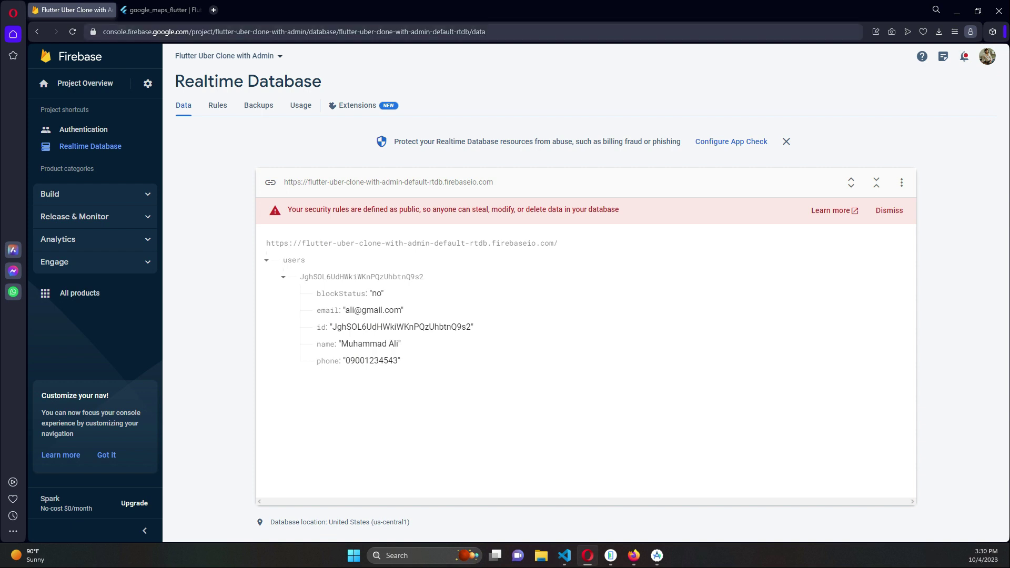
left_click(160, 9)
left_click(336, 231)
left_click(335, 231)
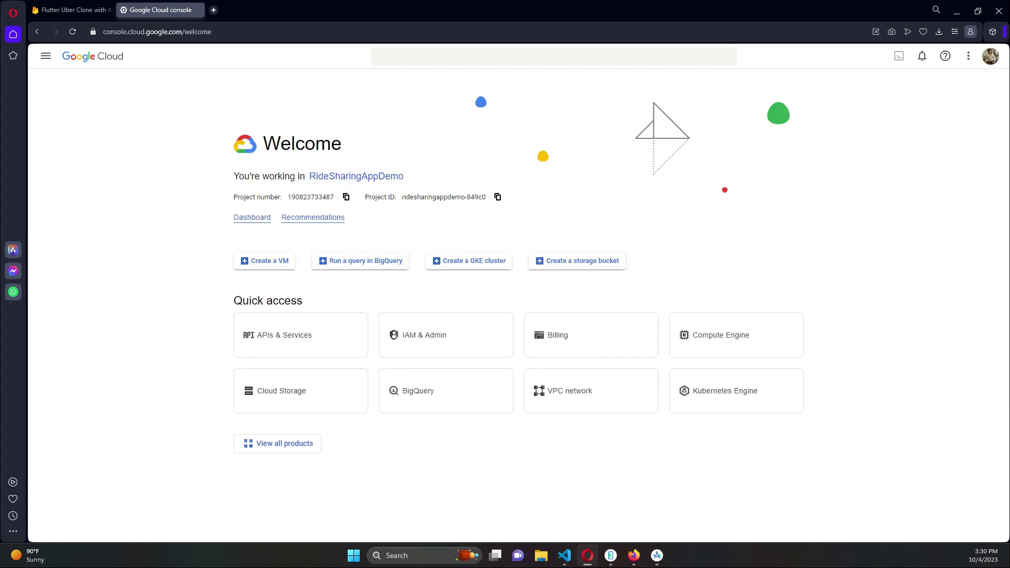
left_click_drag(103, 32, 182, 32)
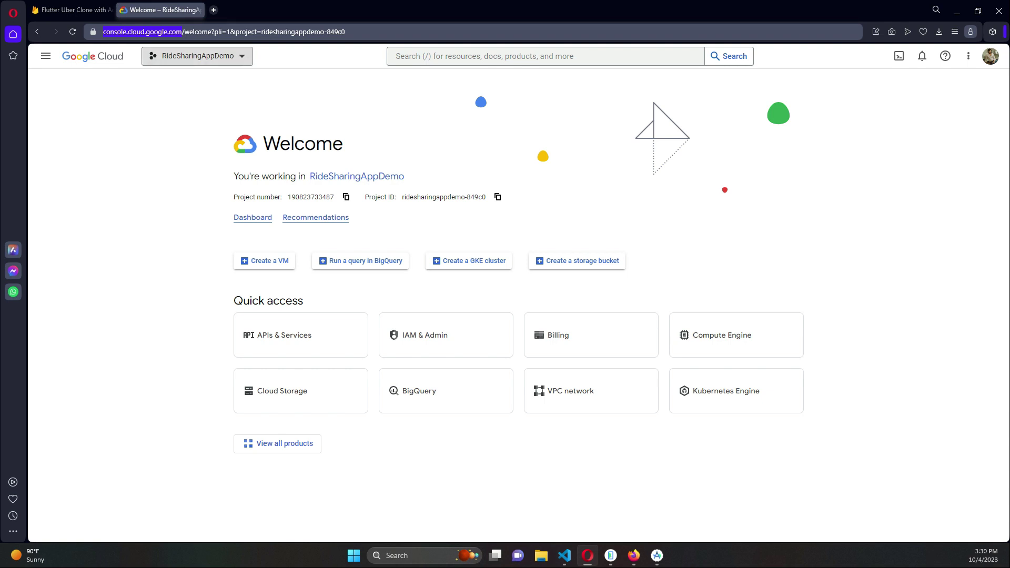
key("Escape")
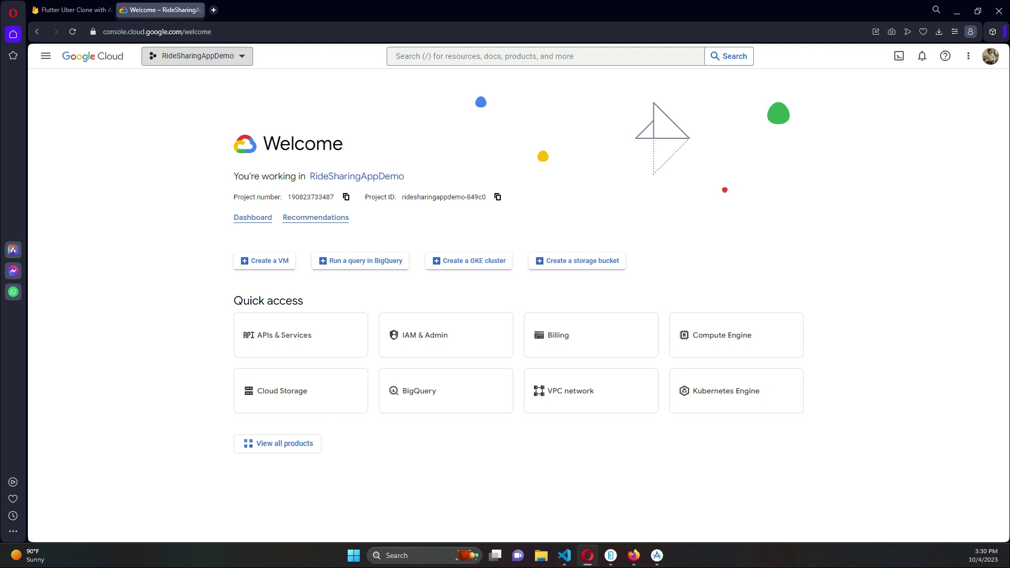
left_click(198, 55)
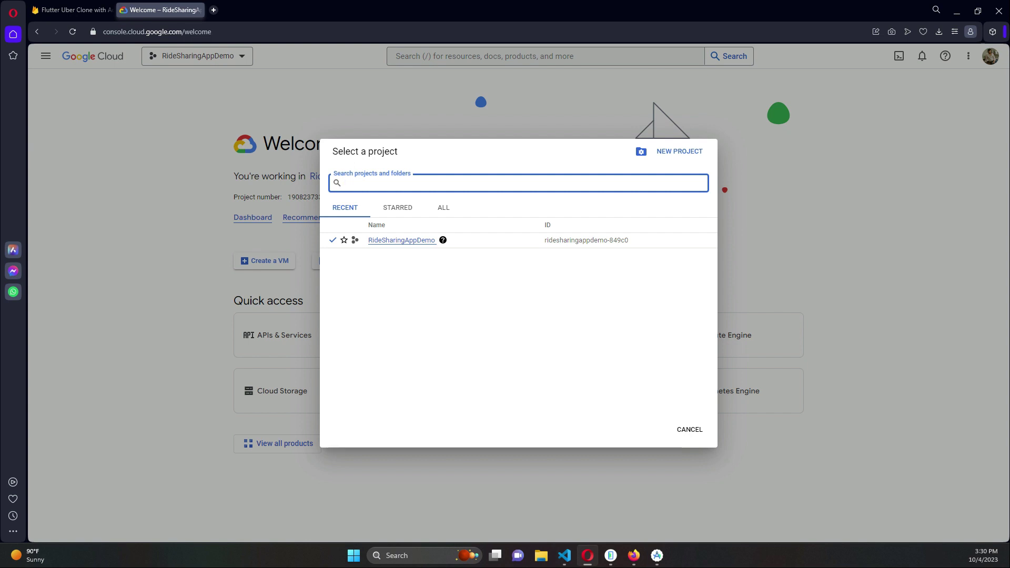
key("Escape")
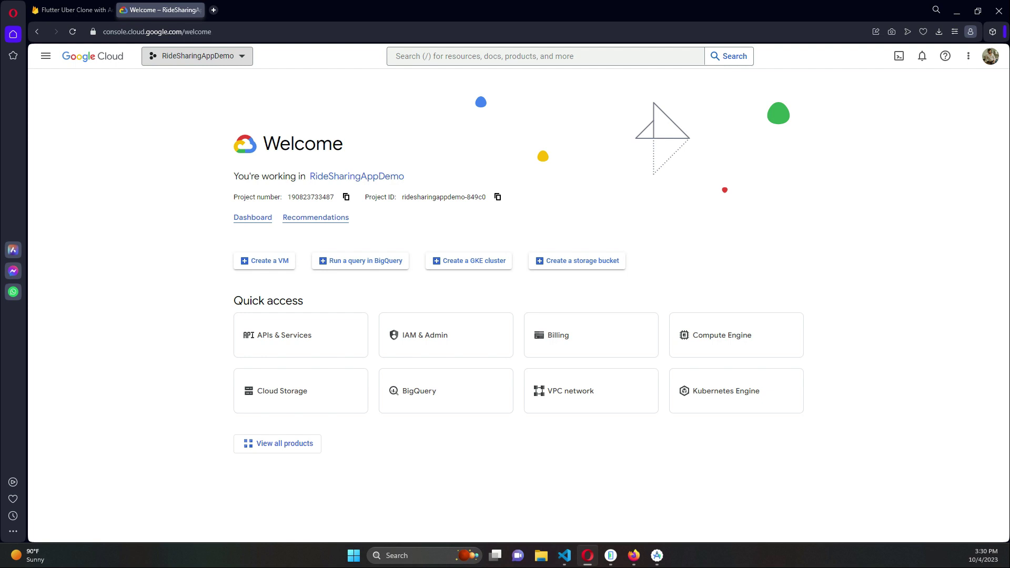
- Switch the Google Cloud console to the Firebase project Flutter Uber Clone with Admin, found among all projects
left_click(197, 56)
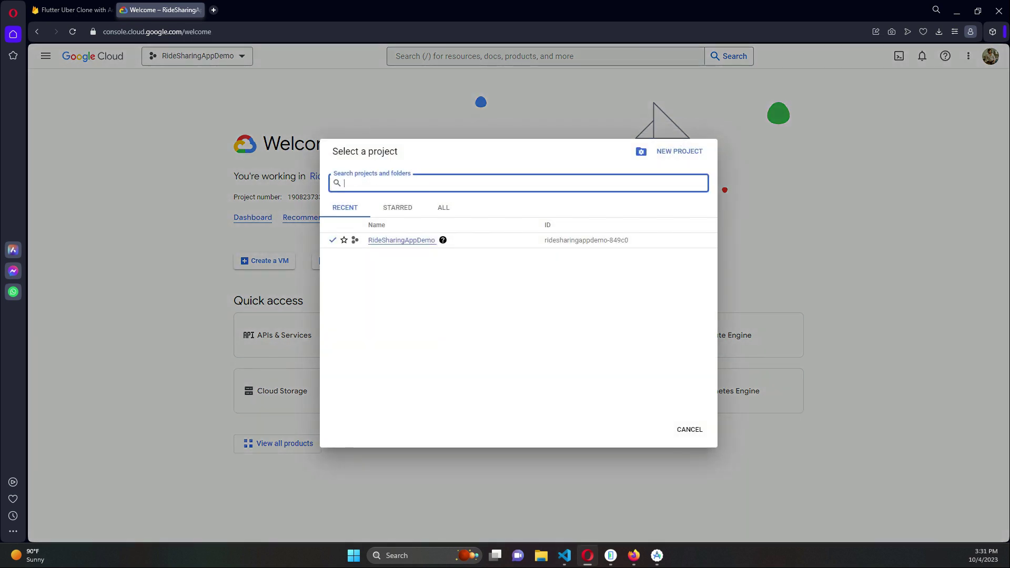
left_click(444, 207)
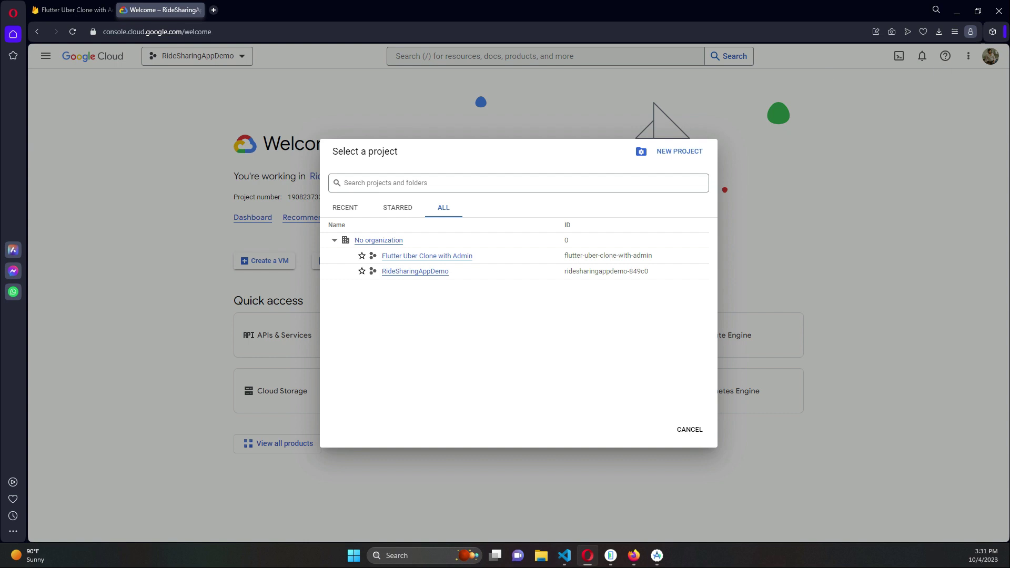
left_click(73, 10)
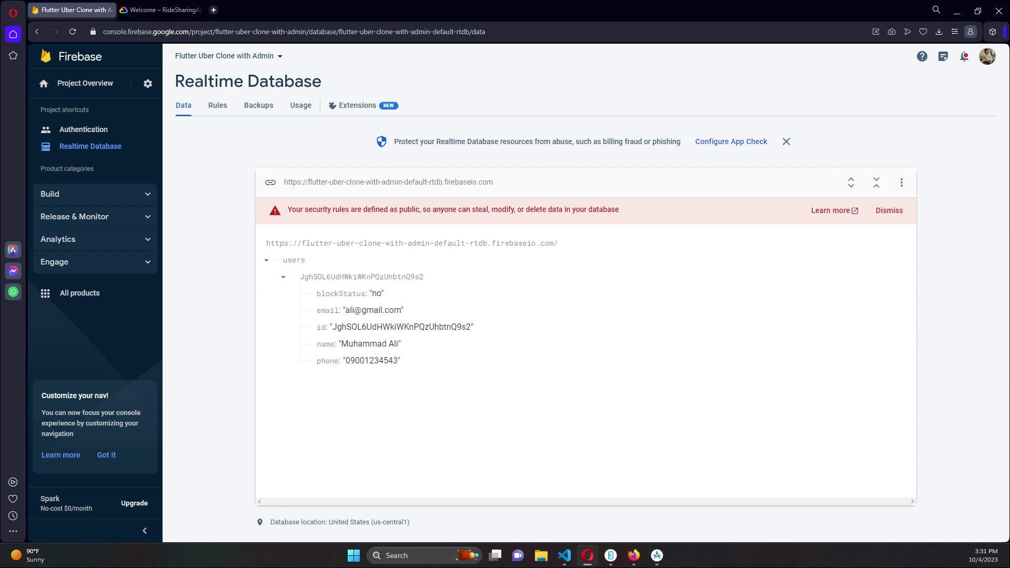
left_click(160, 10)
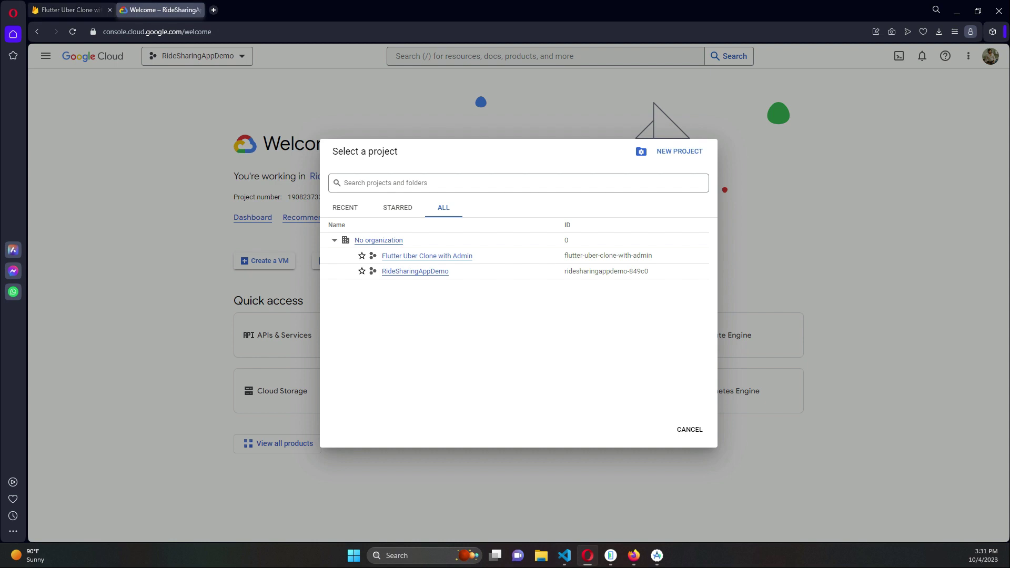
left_click(72, 9)
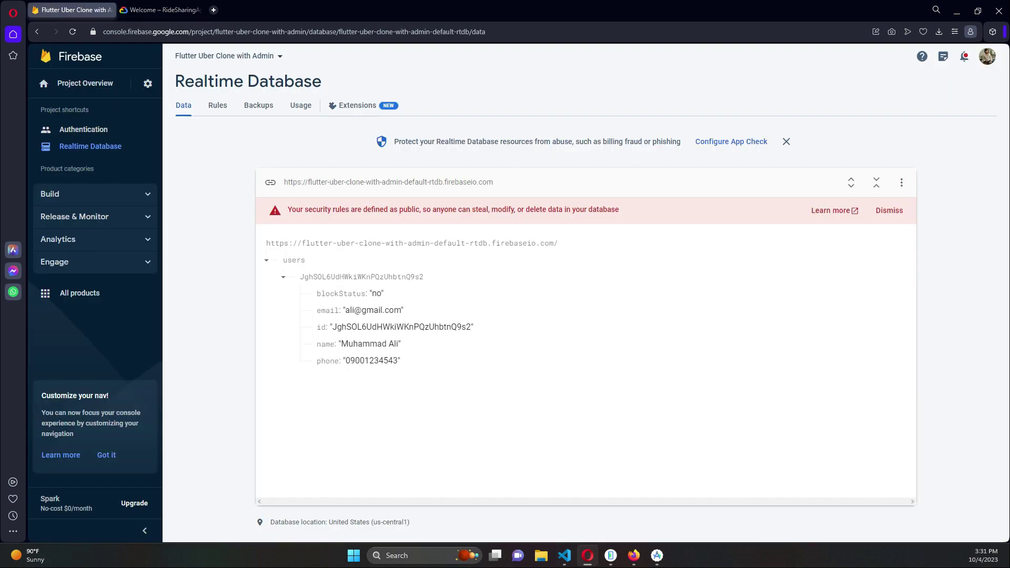
key("ctrl+Tab")
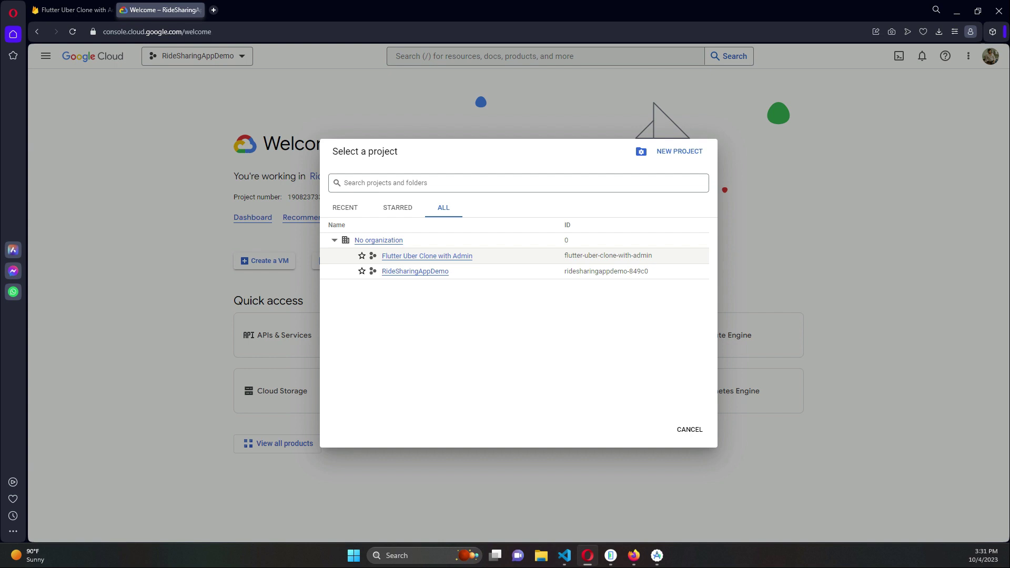
left_click(427, 256)
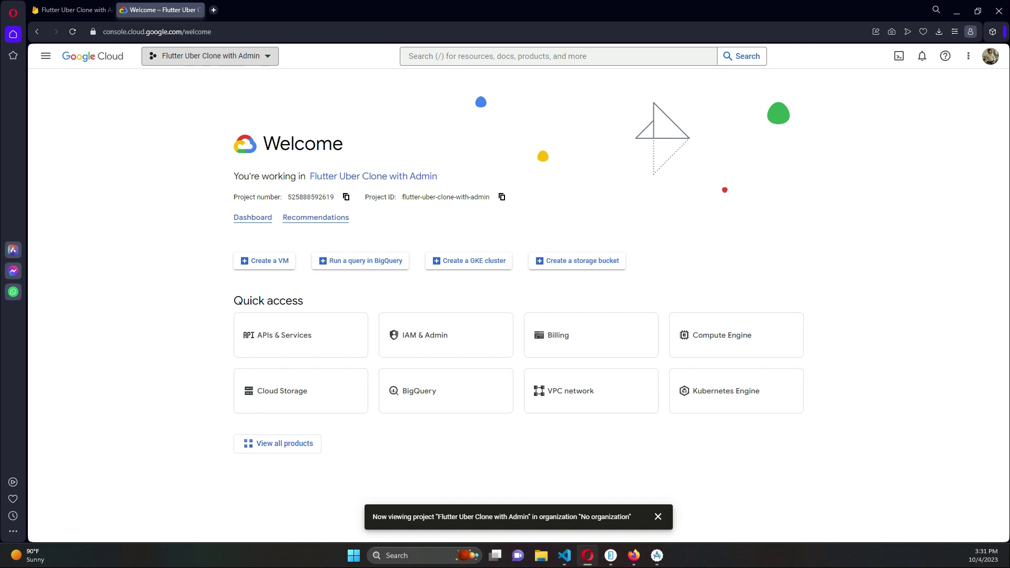
- Open the API Library under APIs & Services and search it for "maps sdk"
left_click(45, 56)
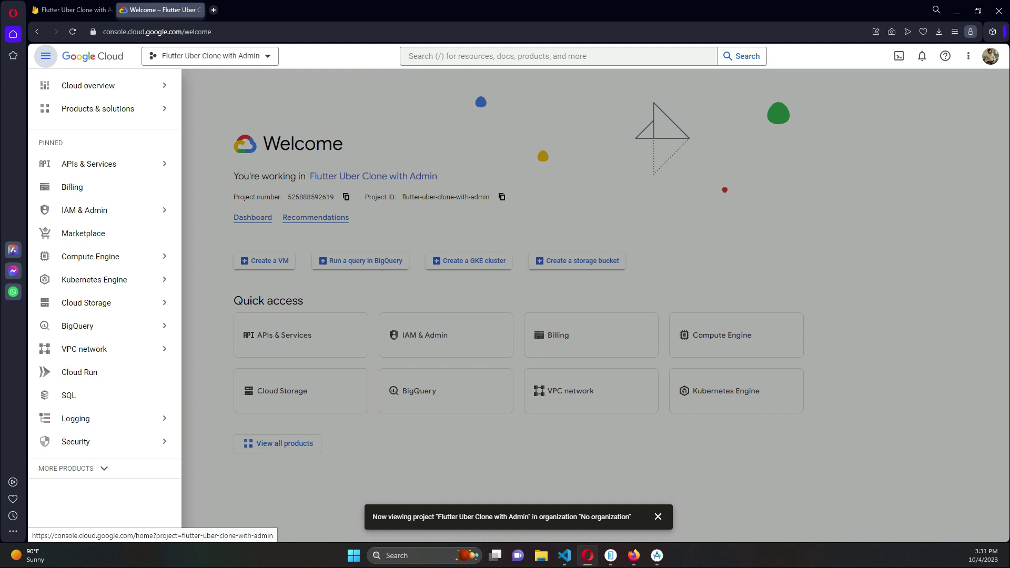
mouse_move(89, 164)
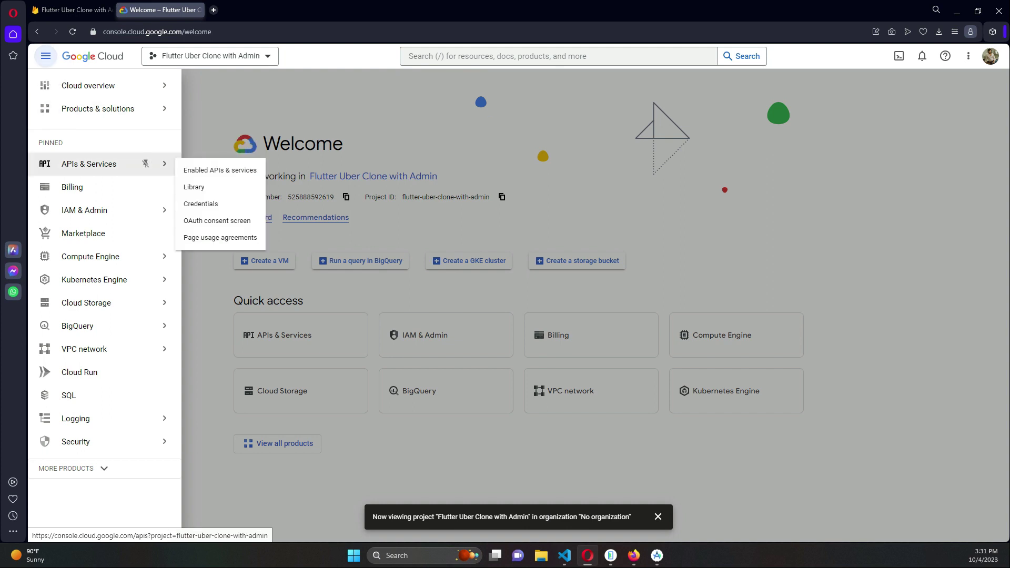
left_click(105, 163)
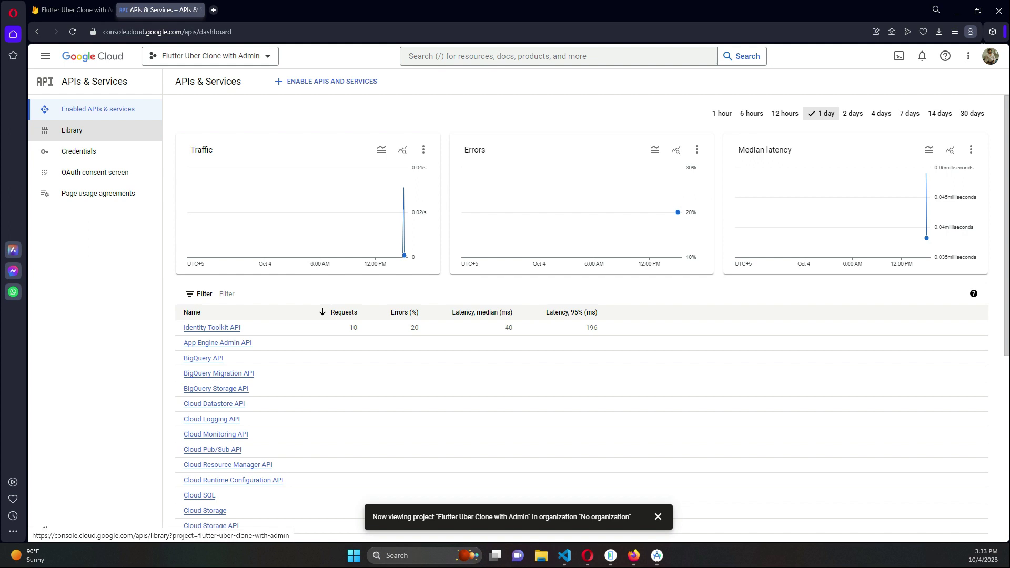
left_click(72, 130)
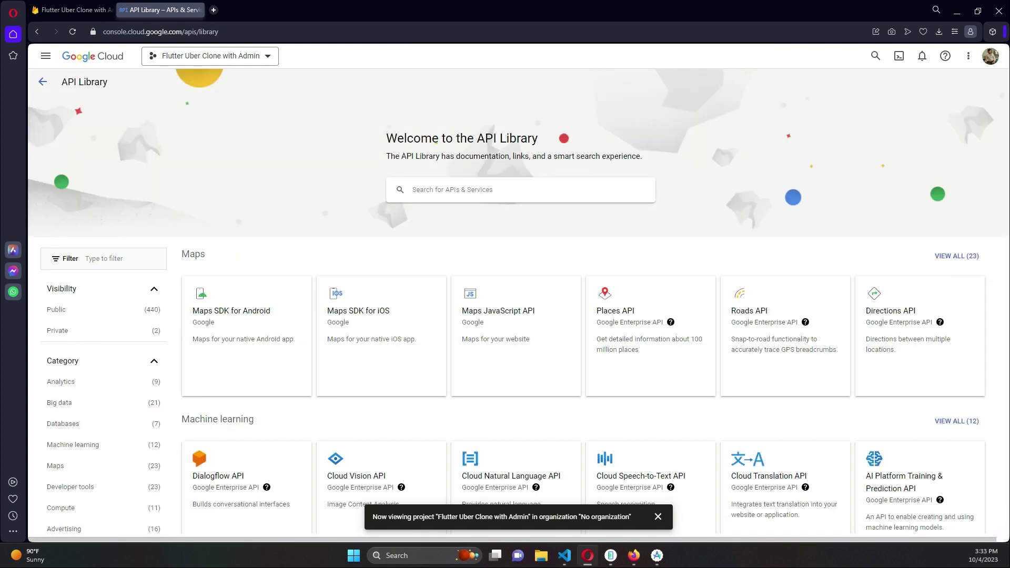
type("maps")
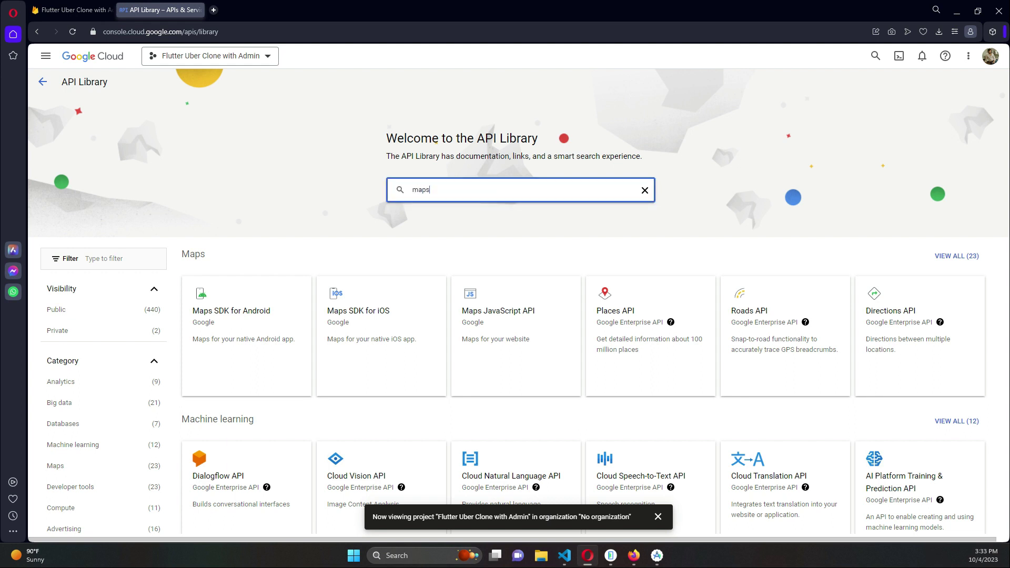
type(" sdk")
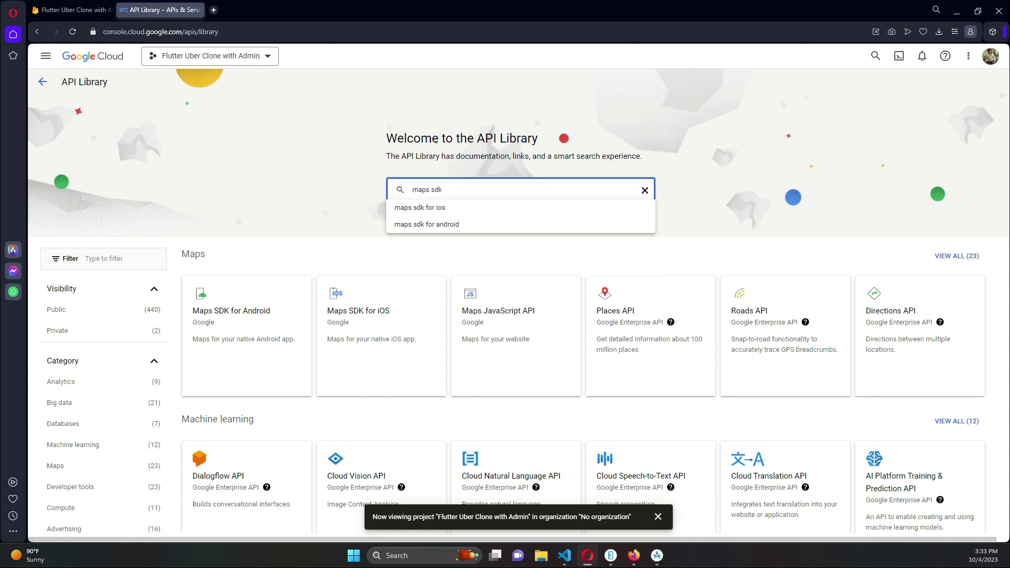
key("Return")
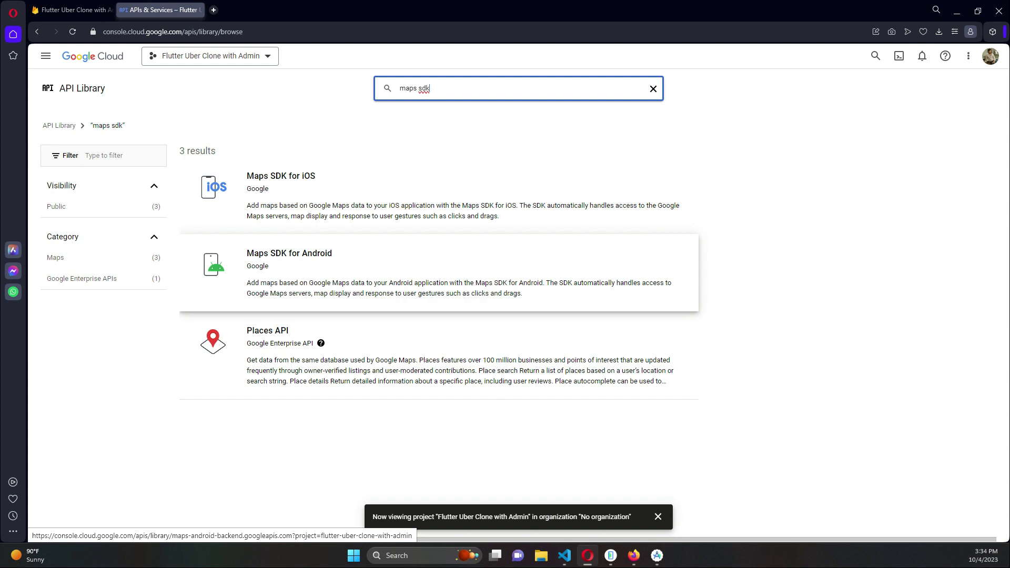
- Enable Maps SDK for Android from the search results and postpone restricting the Google Maps Platform API key
left_click(290, 253)
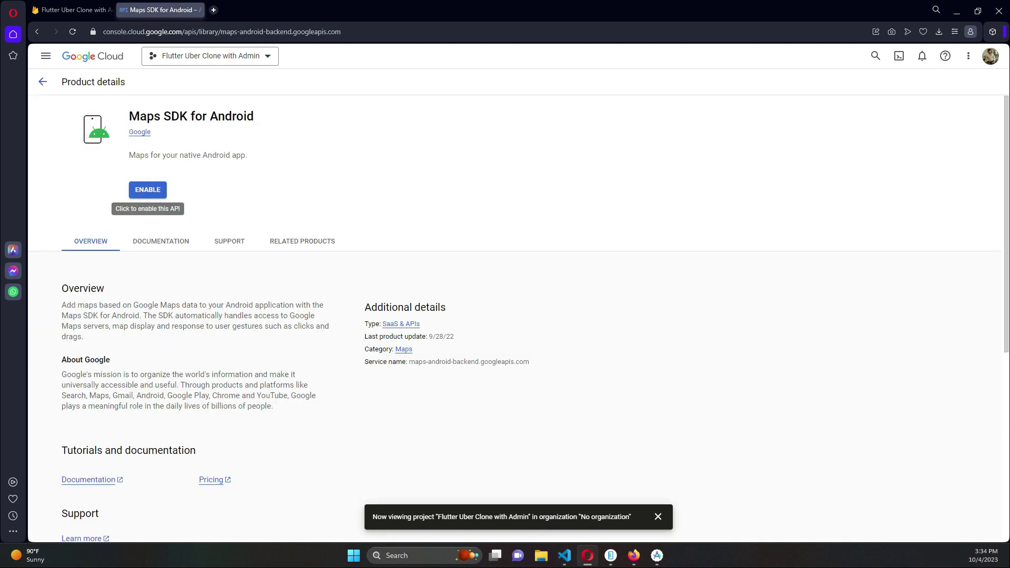
left_click(147, 190)
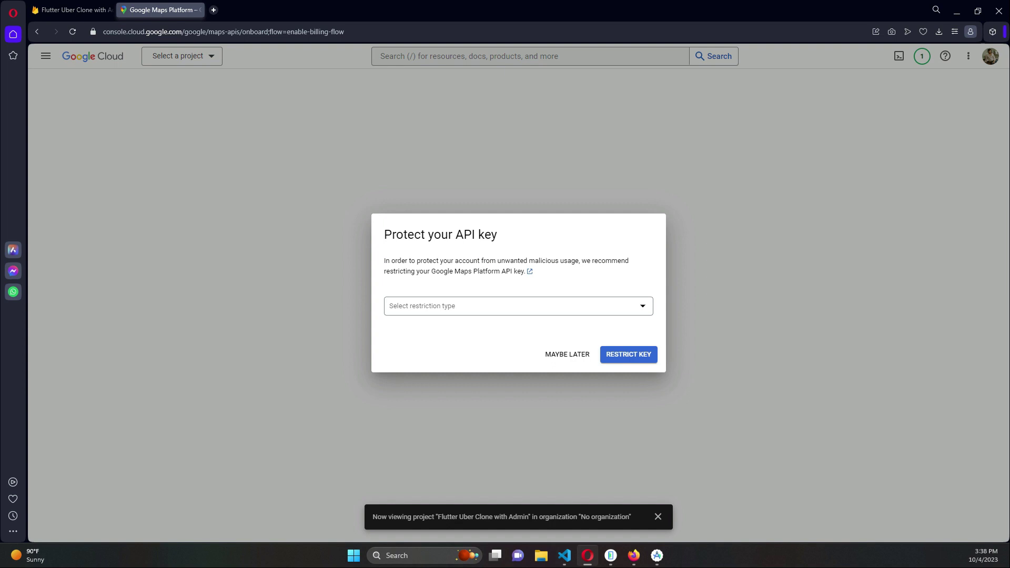
left_click(567, 354)
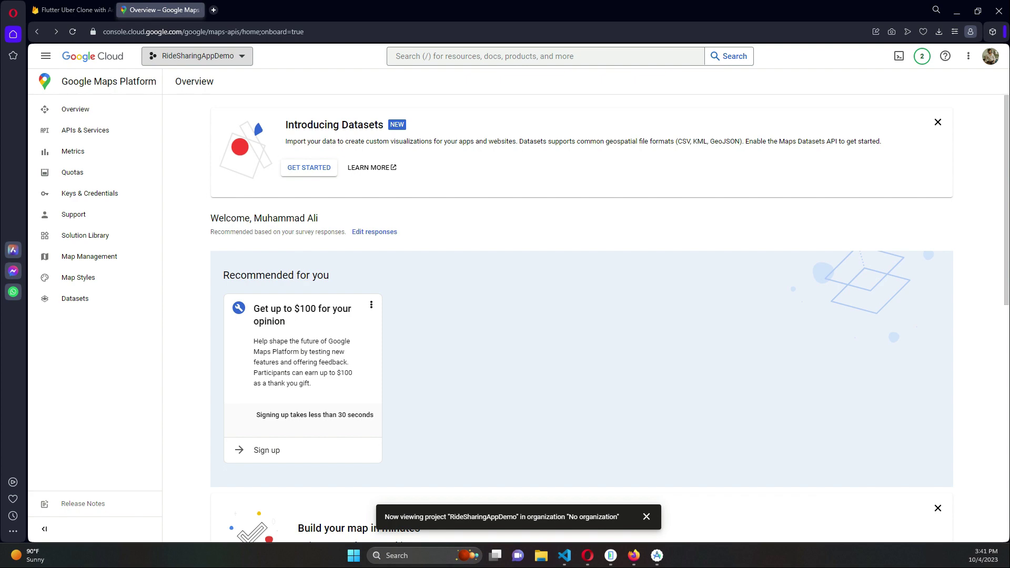
- Check the project in the Firebase console and switch the Google Maps Platform overview to the Flutter Uber Clone with Admin project
left_click(197, 55)
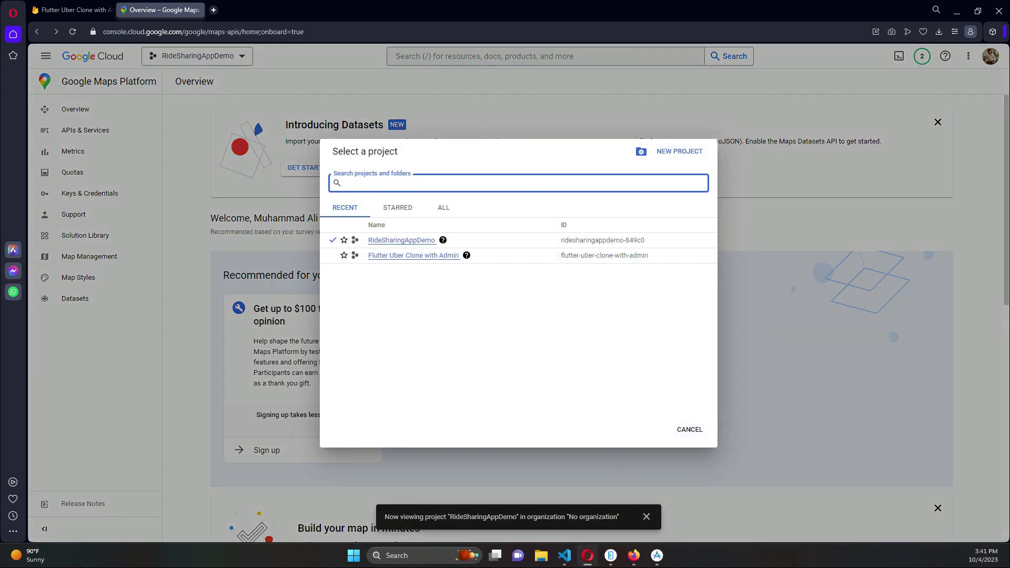
left_click(72, 10)
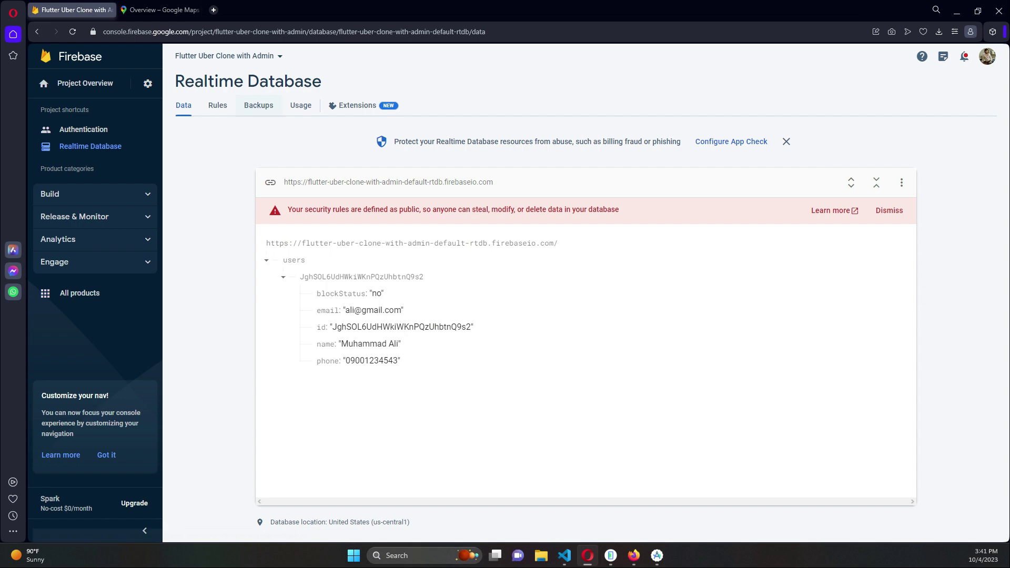
left_click(160, 9)
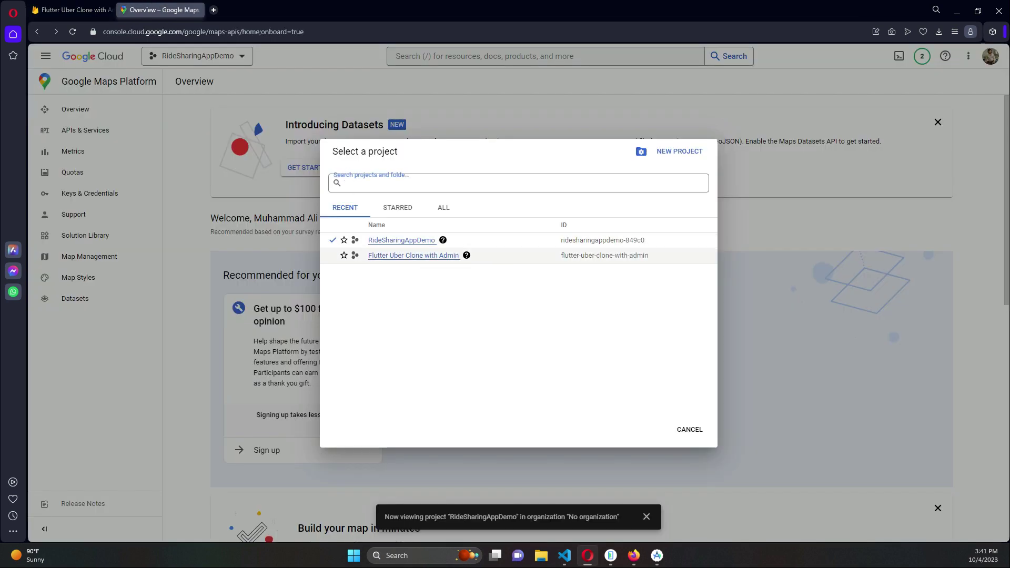
left_click(413, 255)
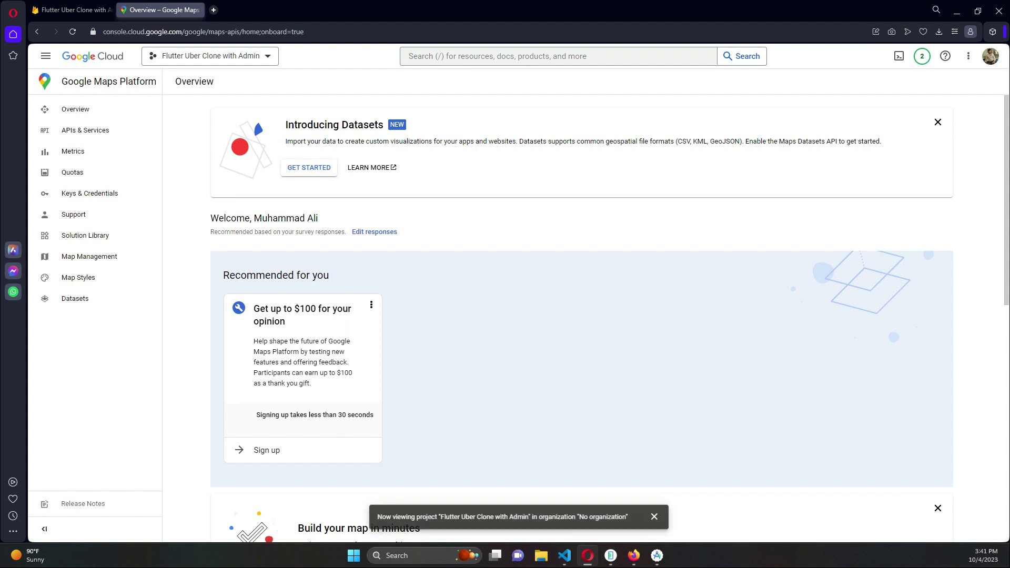
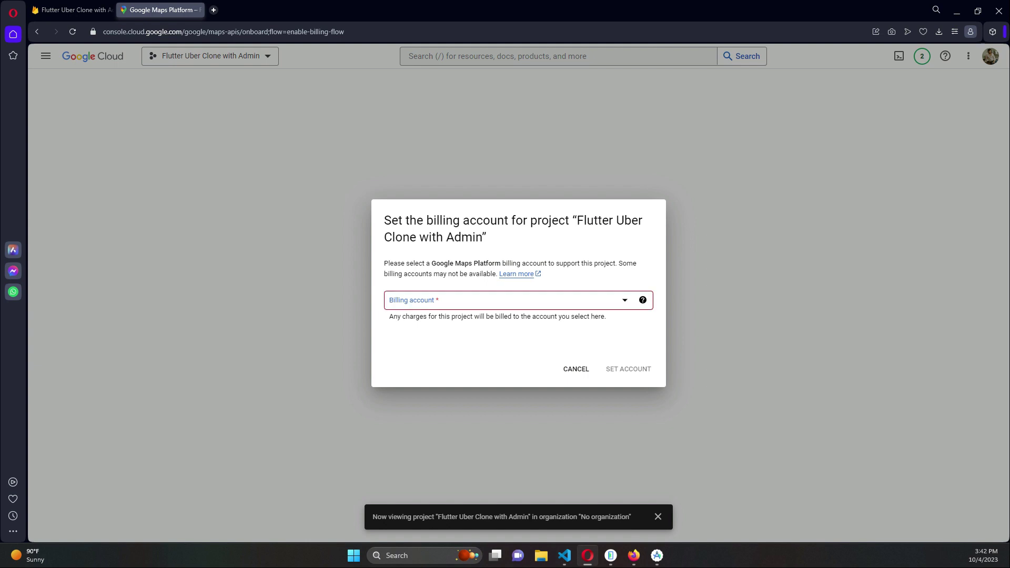
- Set My Billing Account as the billing account for the Flutter Uber Clone with Admin project and postpone restricting the API key
mouse_move(578, 221)
left_mouse_down()
mouse_move(643, 221)
mouse_move(482, 238)
left_mouse_up()
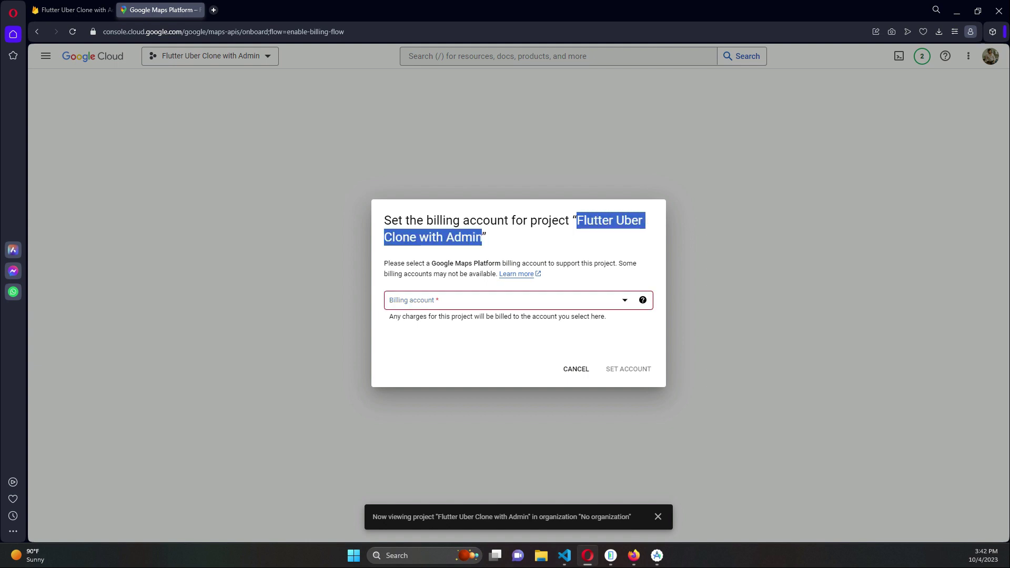
left_click(473, 300)
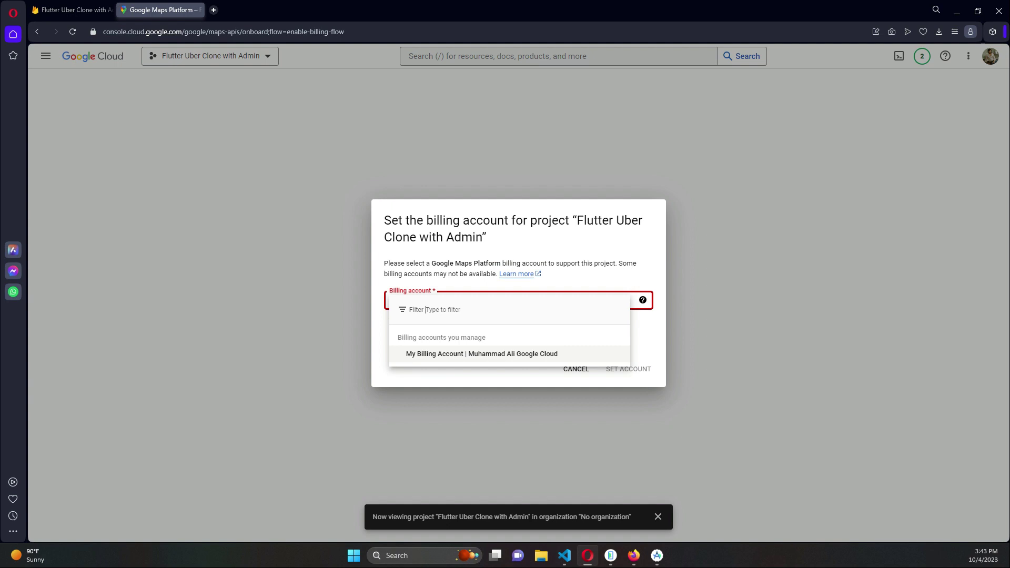
key("Return")
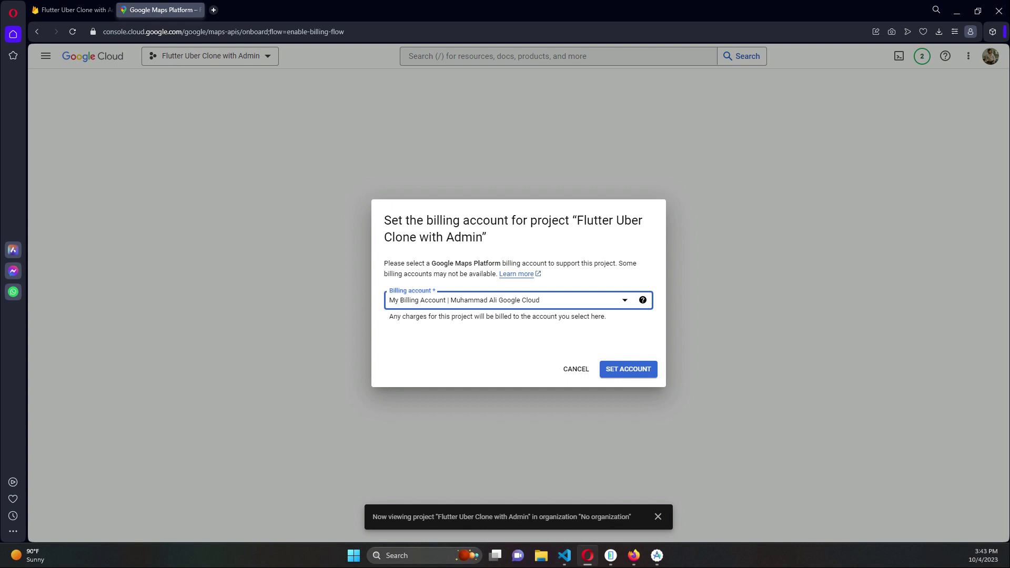
left_click(628, 369)
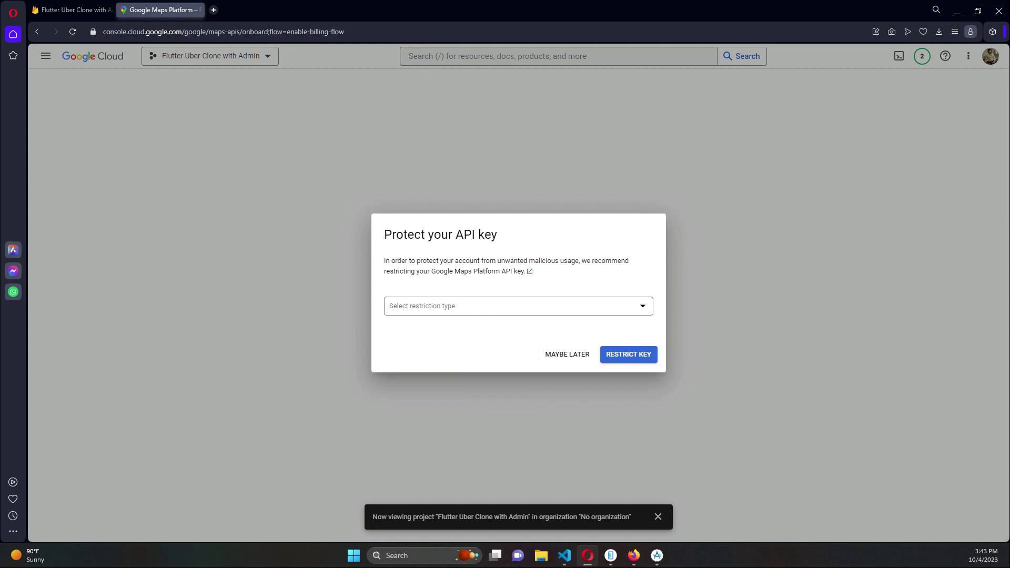
left_click(567, 354)
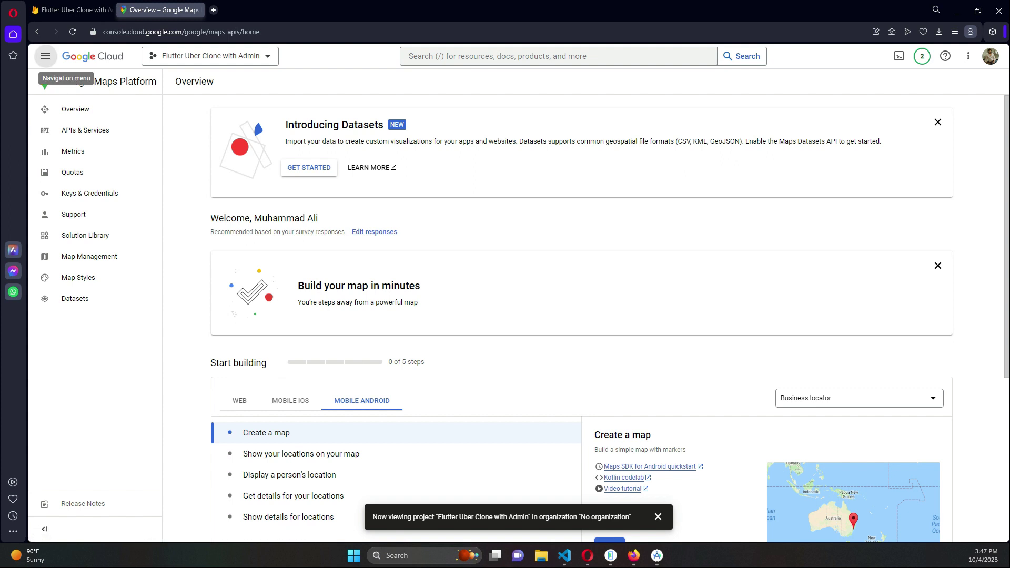
- Open the project's Billing overview and review the costs and billing health checks
left_click(46, 56)
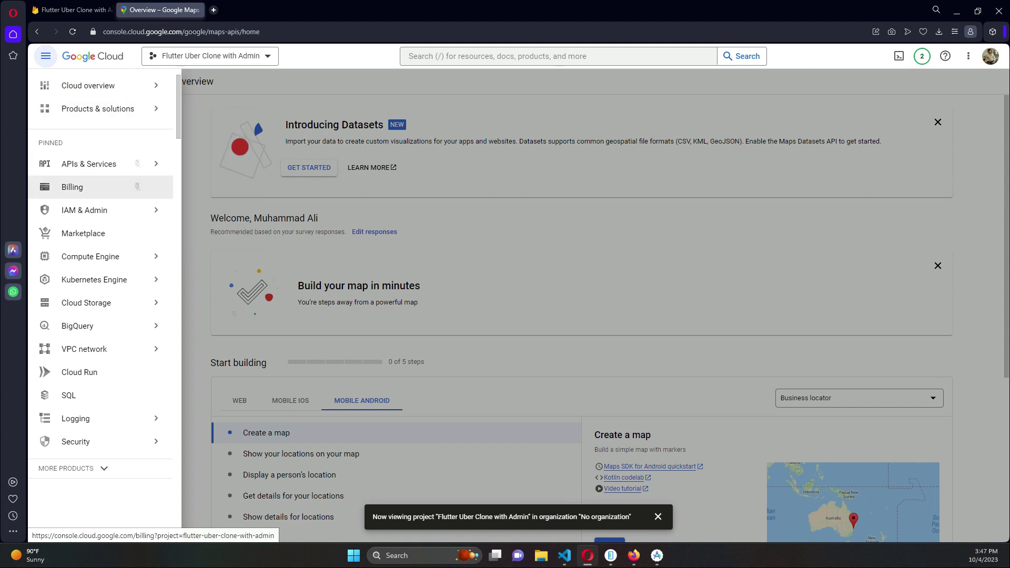
left_click(84, 187)
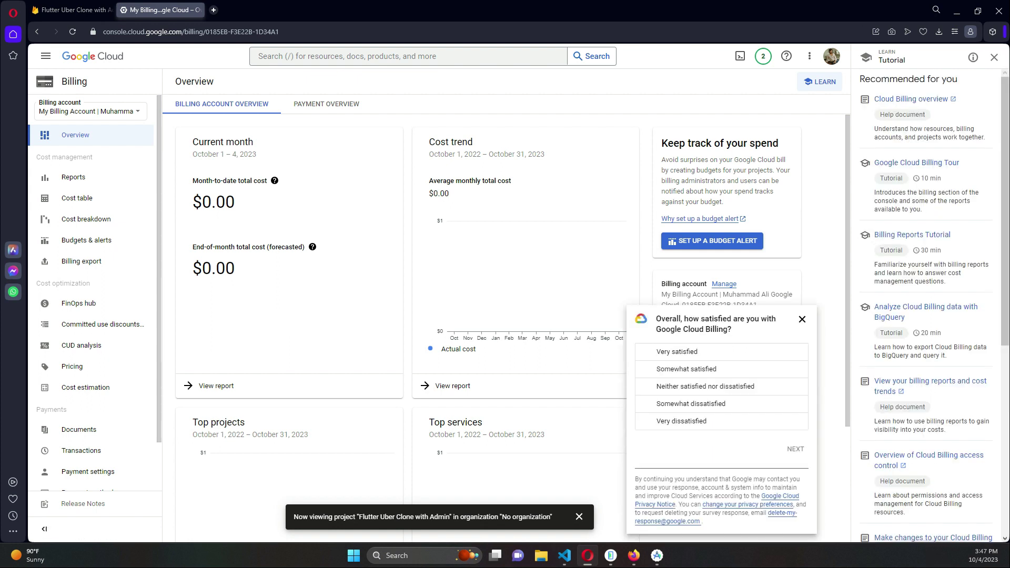
scroll(506, 328, "down", 1)
scroll(506, 328, "down", 2)
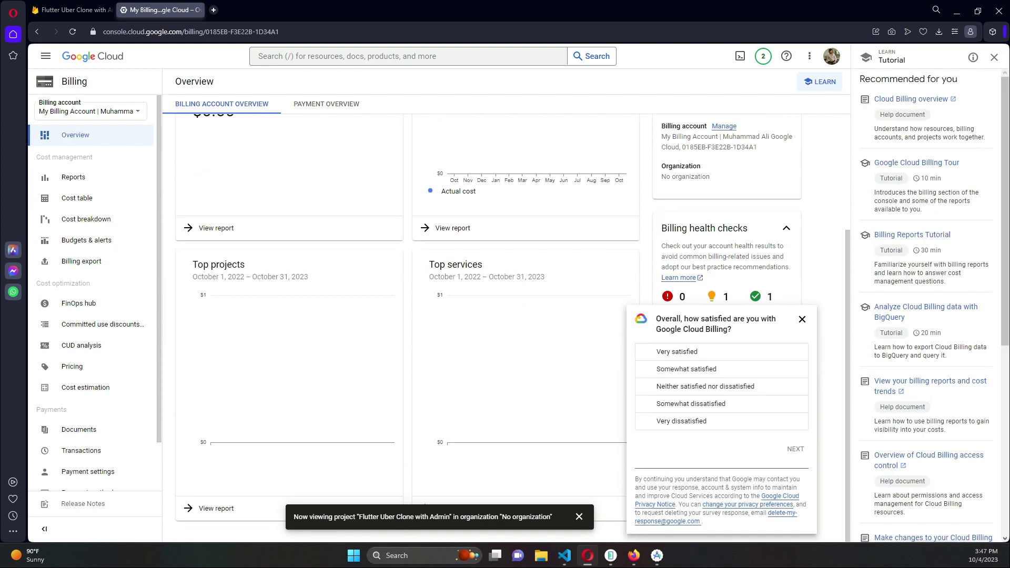
scroll(506, 328, "up", 3)
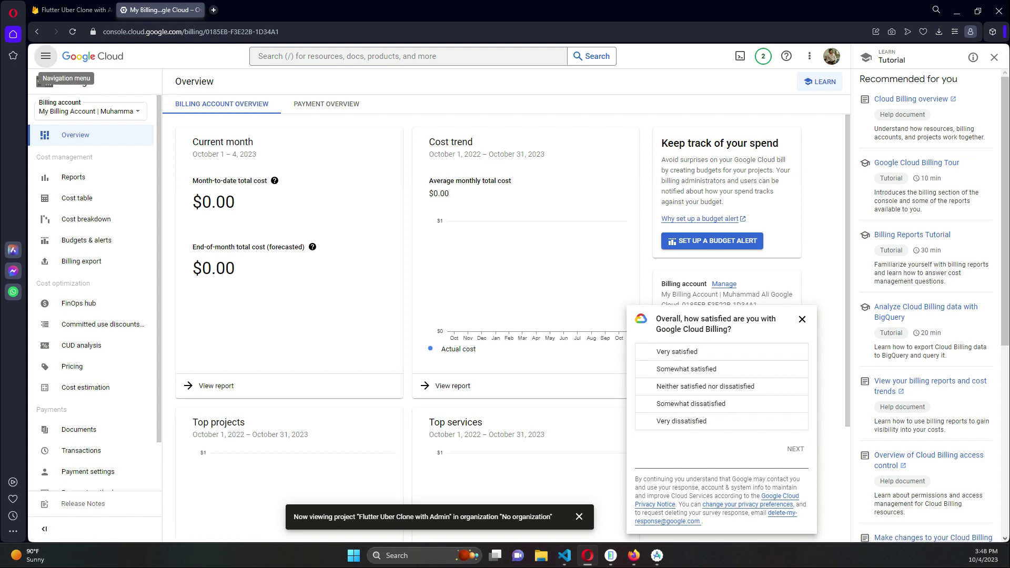
- Open the Credentials page under APIs & Services for the project
left_click(46, 56)
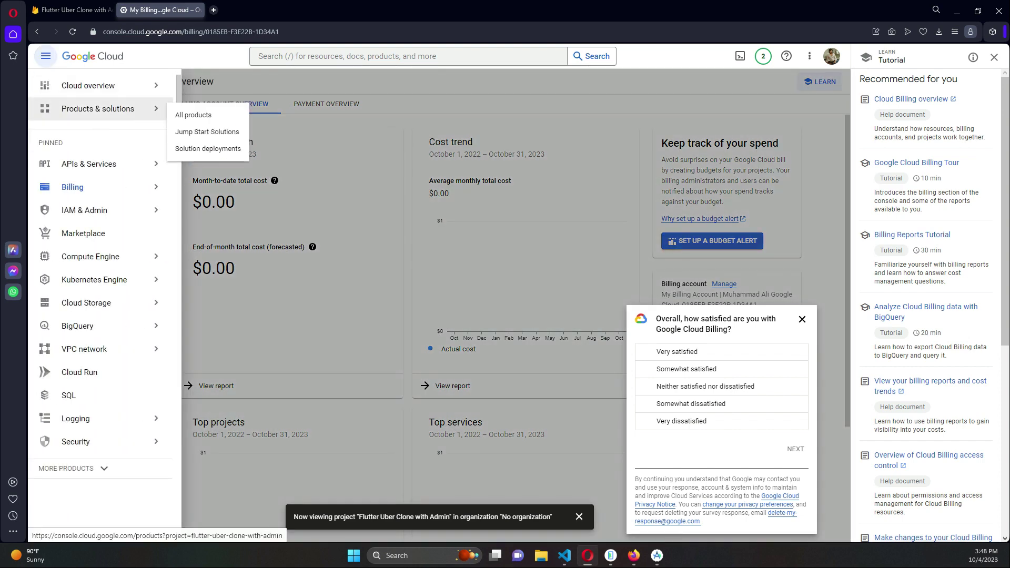
mouse_move(121, 164)
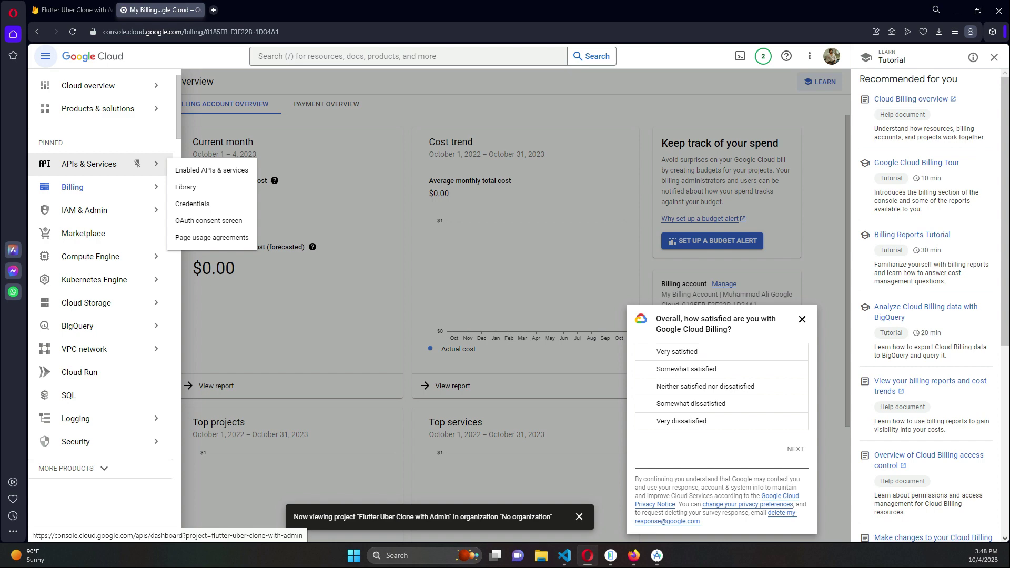
left_click(88, 163)
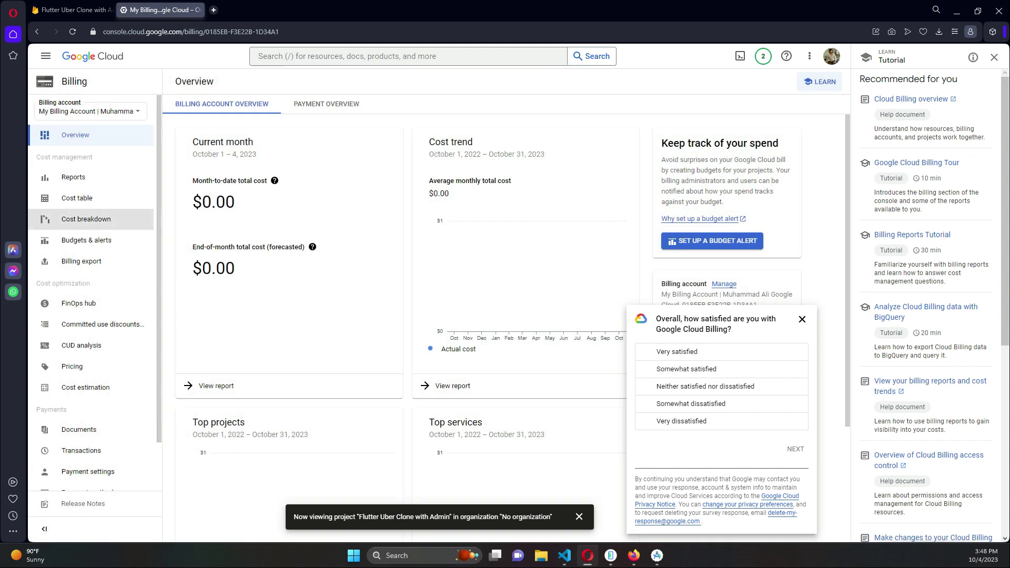
left_click(46, 56)
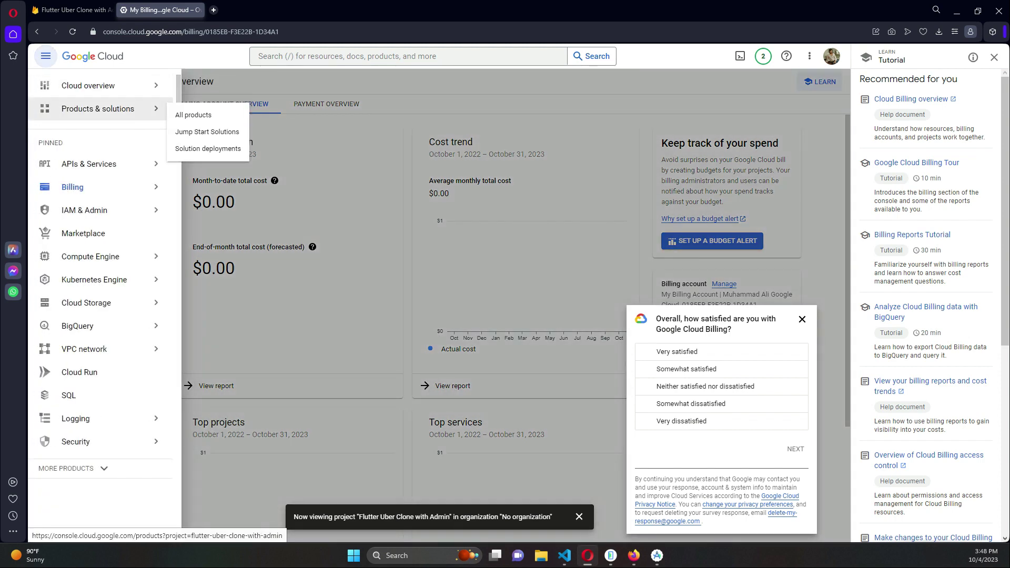
left_click(89, 164)
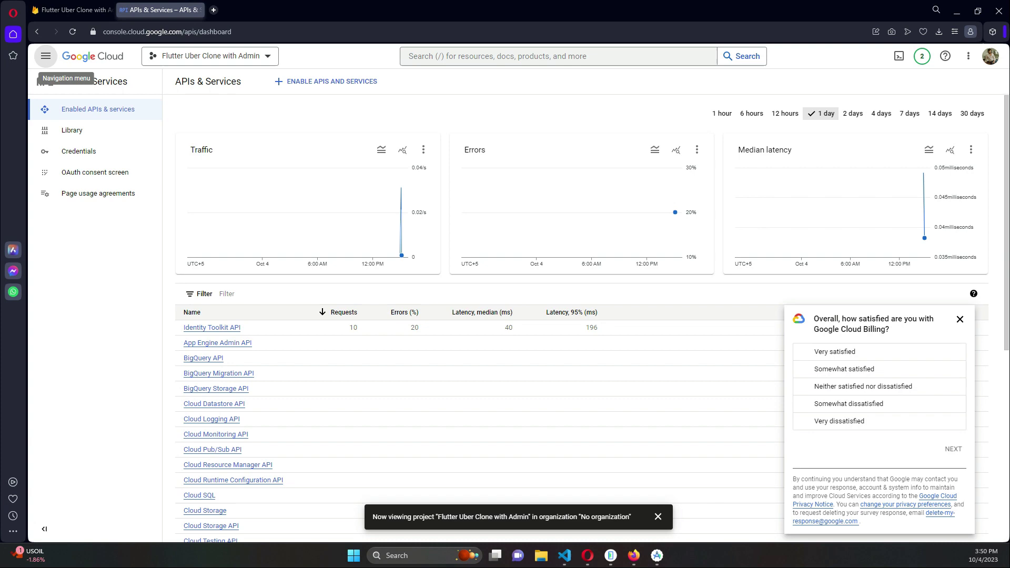
left_click(46, 56)
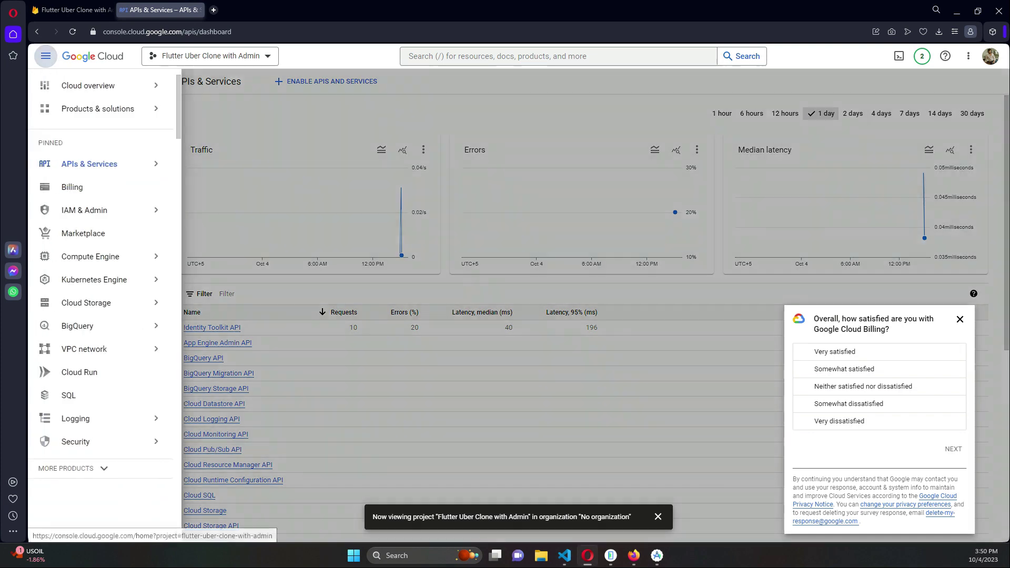
left_click(89, 164)
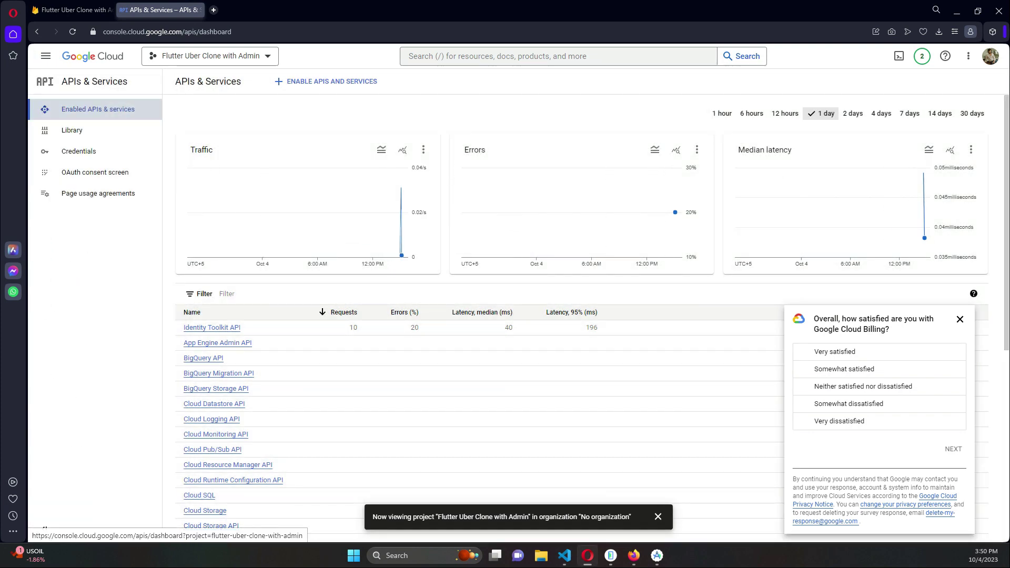
left_click(79, 151)
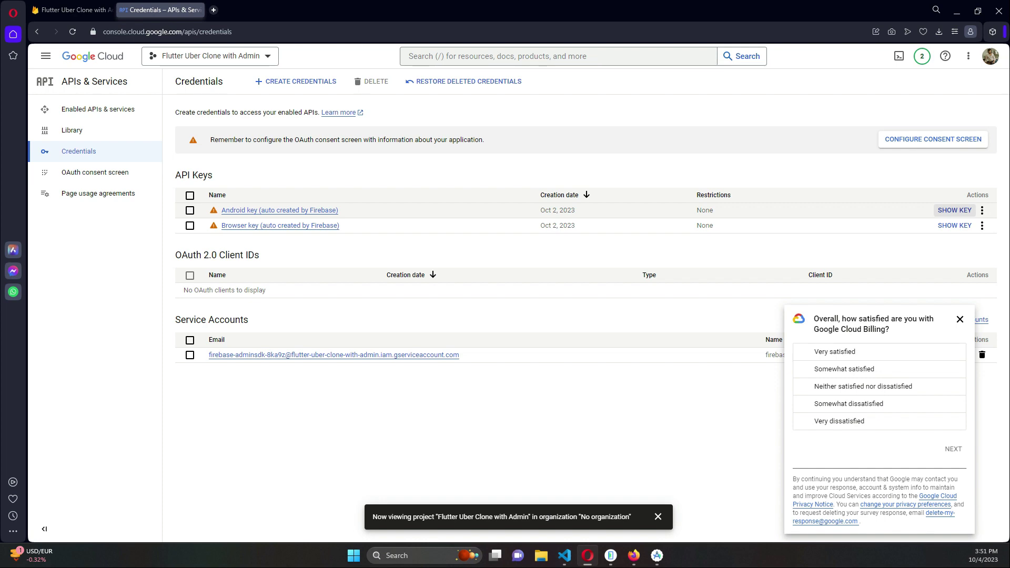
- Show the Android key auto created by Firebase and copy its API key
left_click(955, 210)
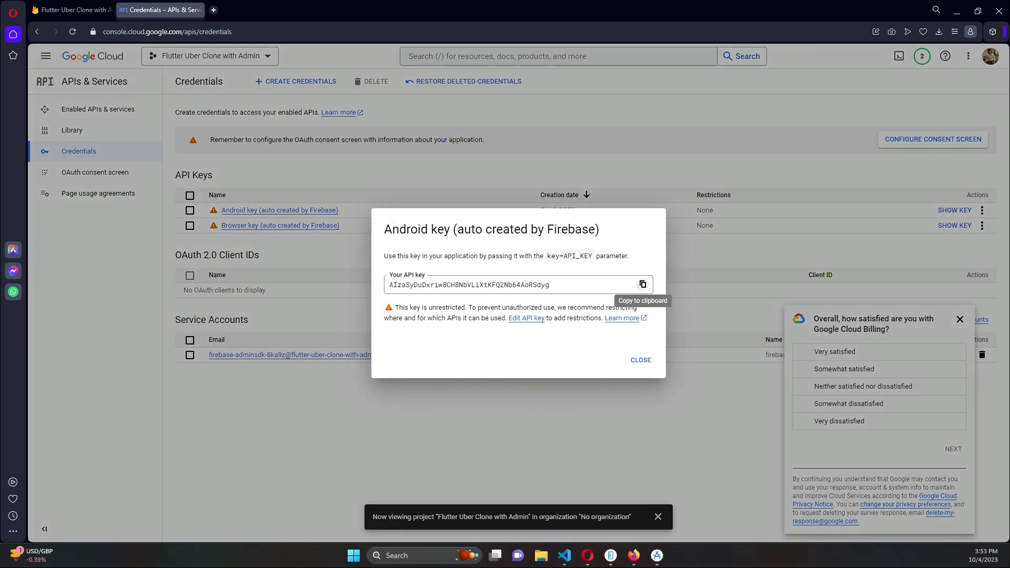
left_click(643, 285)
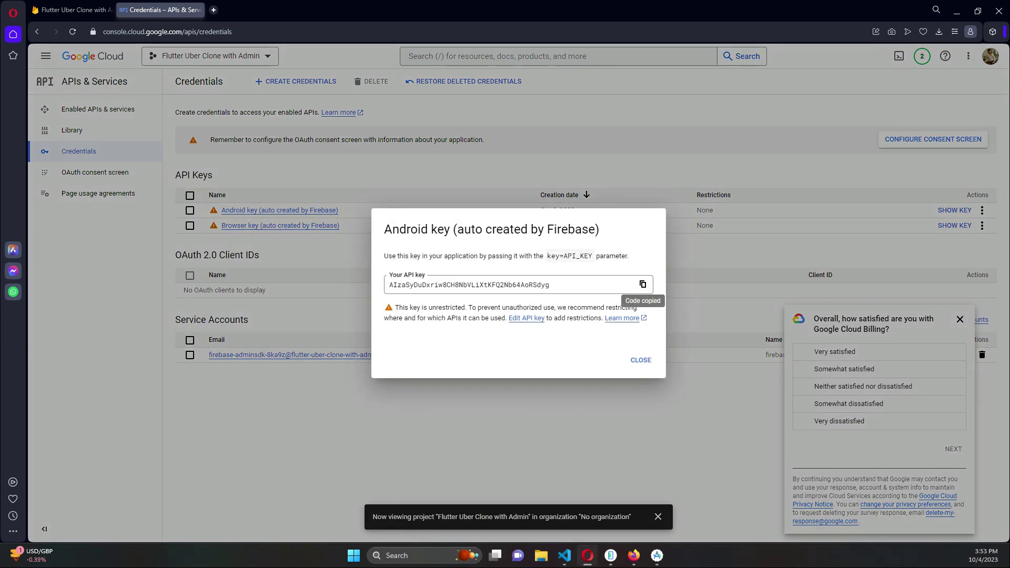
left_click_drag(550, 284, 388, 285)
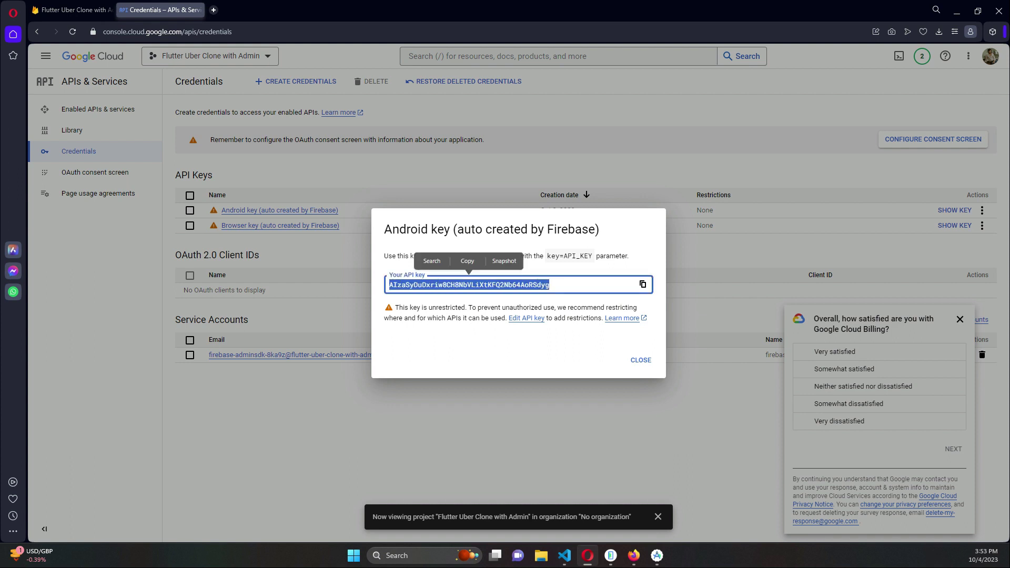
left_click(643, 285)
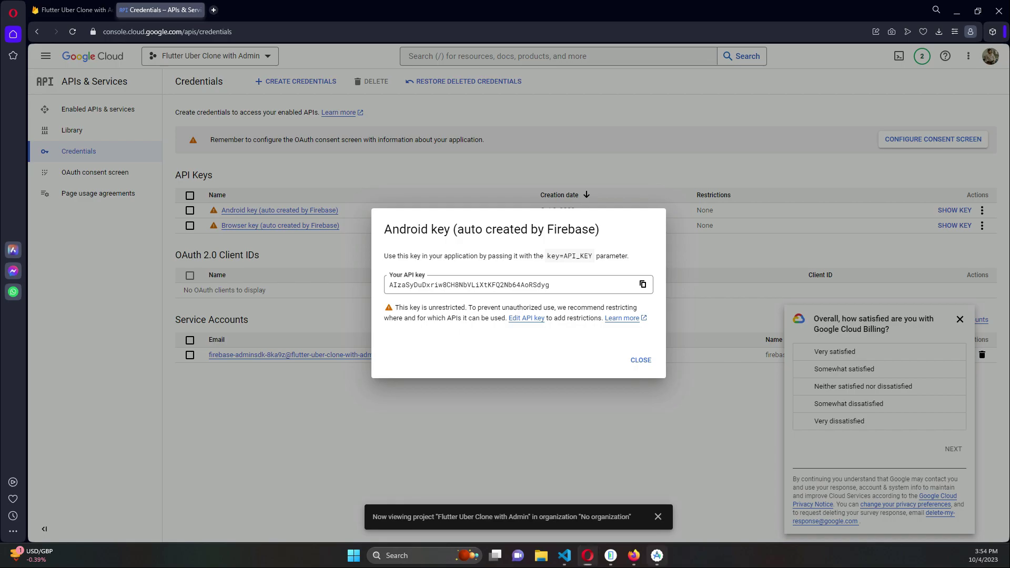
- Switch to Android Studio and open global_var.dart from the lib/global folder
left_click(657, 555)
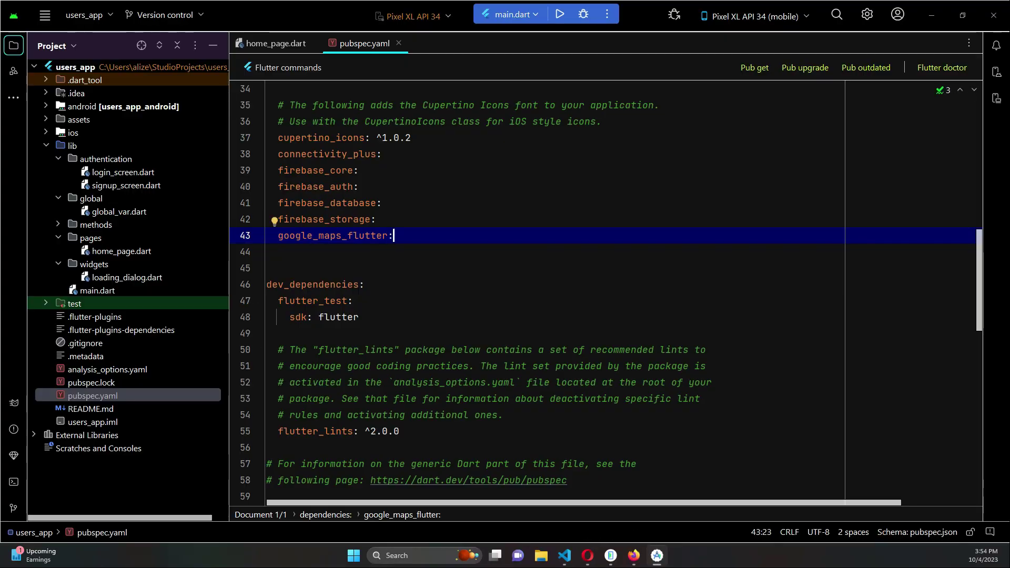
left_click(91, 198)
double_click(119, 212)
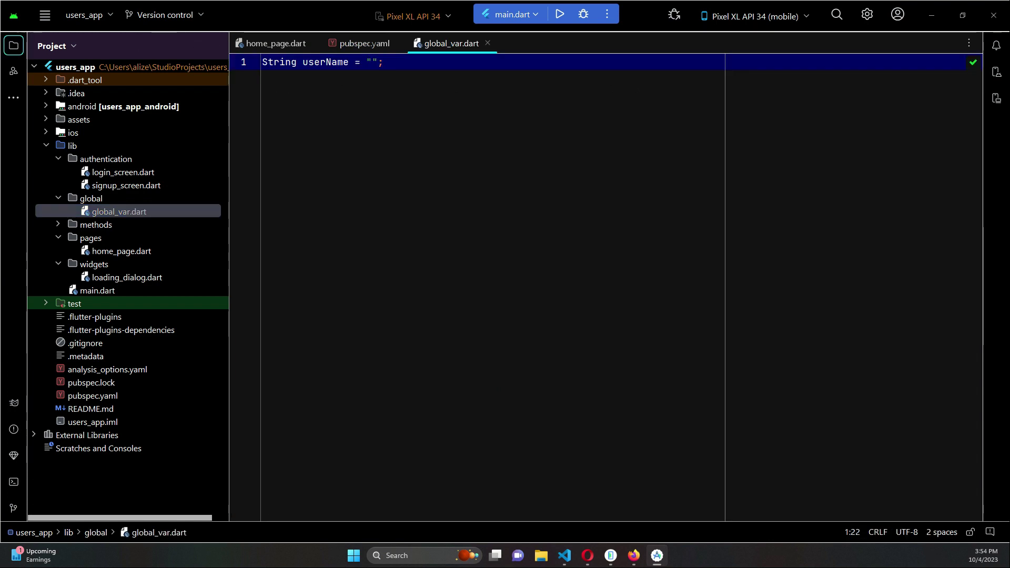
- Declare a String variable googleMapKey below userName and paste the copied API key as its value
key("Return")
type("rin")
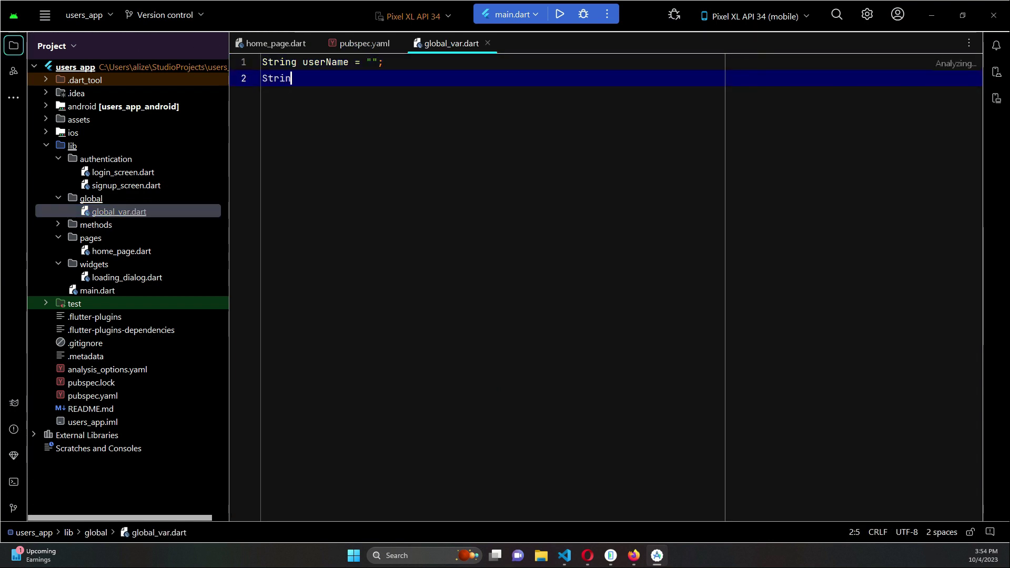
type("g googlemAP")
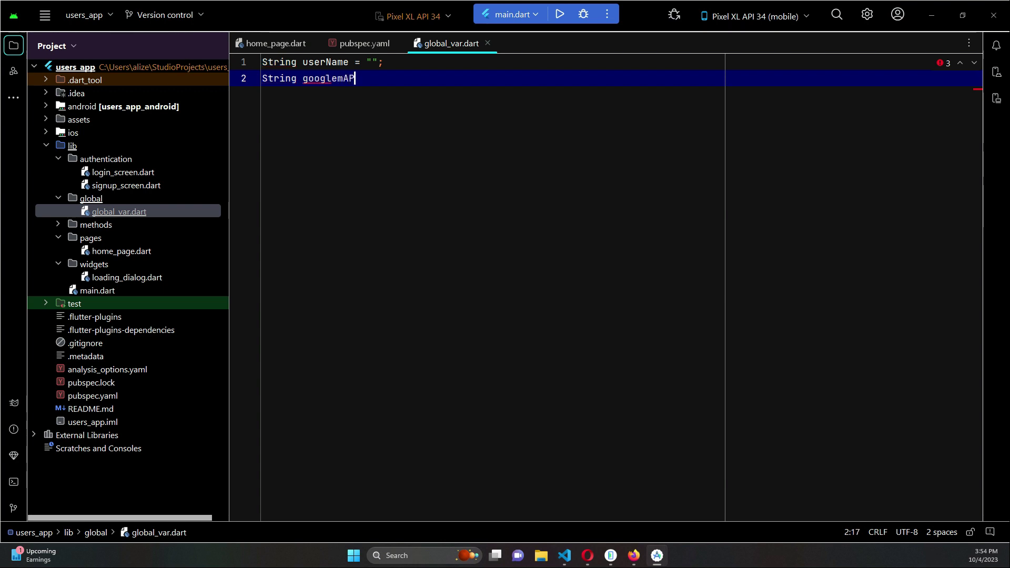
key("BackSpace")
key("BackSpace")
key("BackSpace")
type("MapKey ")
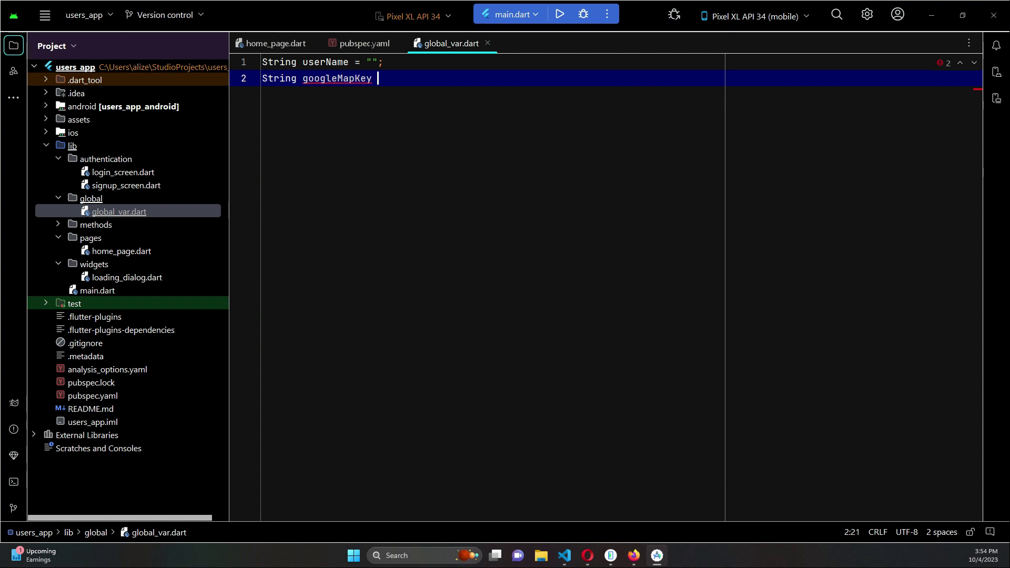
type("= \"")
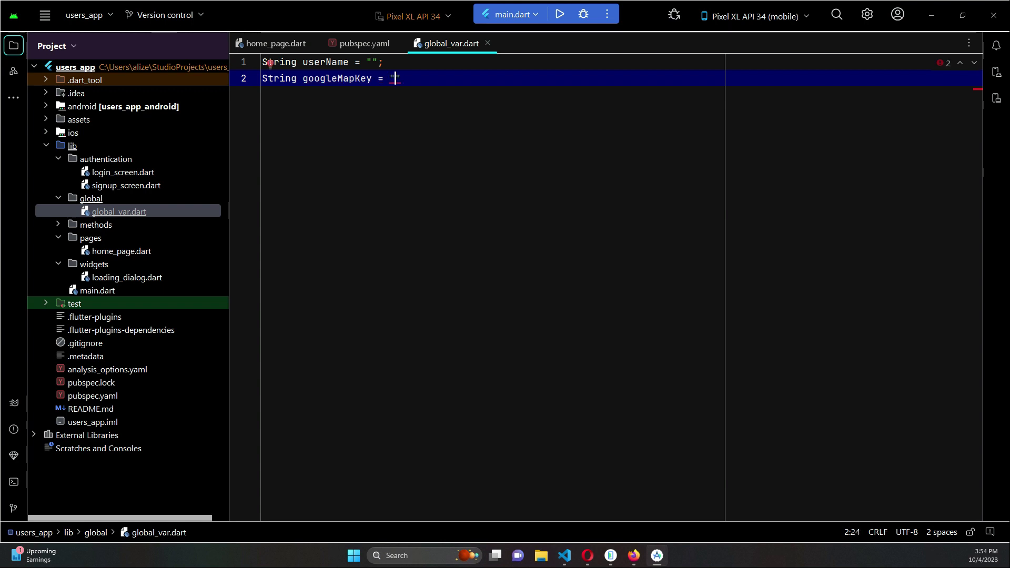
key("ctrl+v")
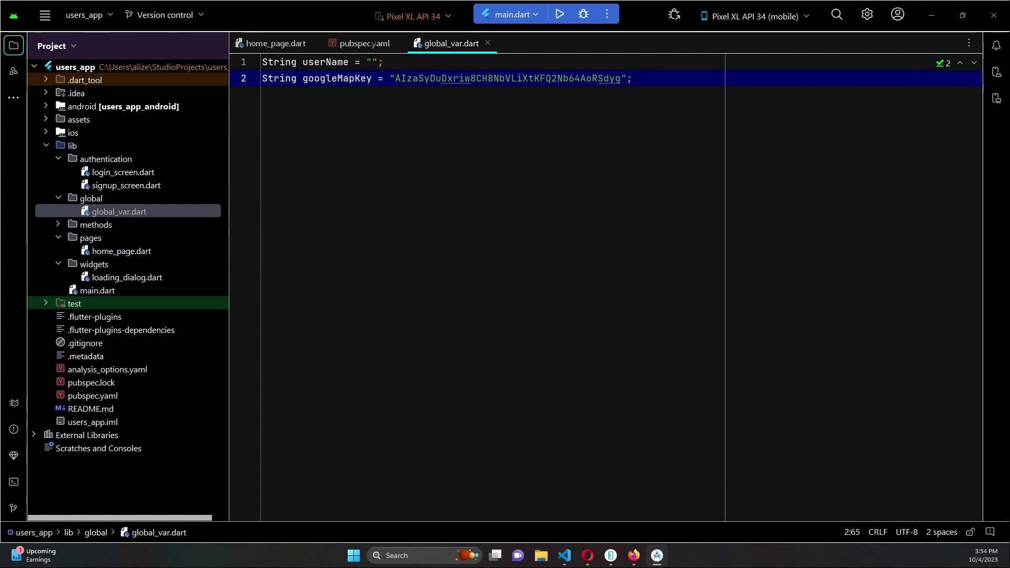
left_click_drag(396, 78, 621, 78)
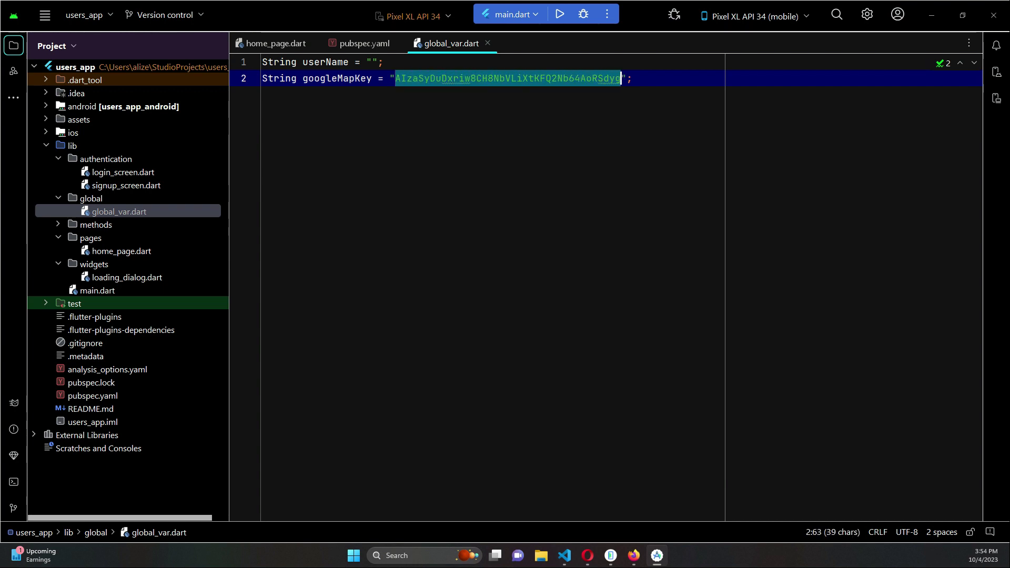
double_click(331, 78)
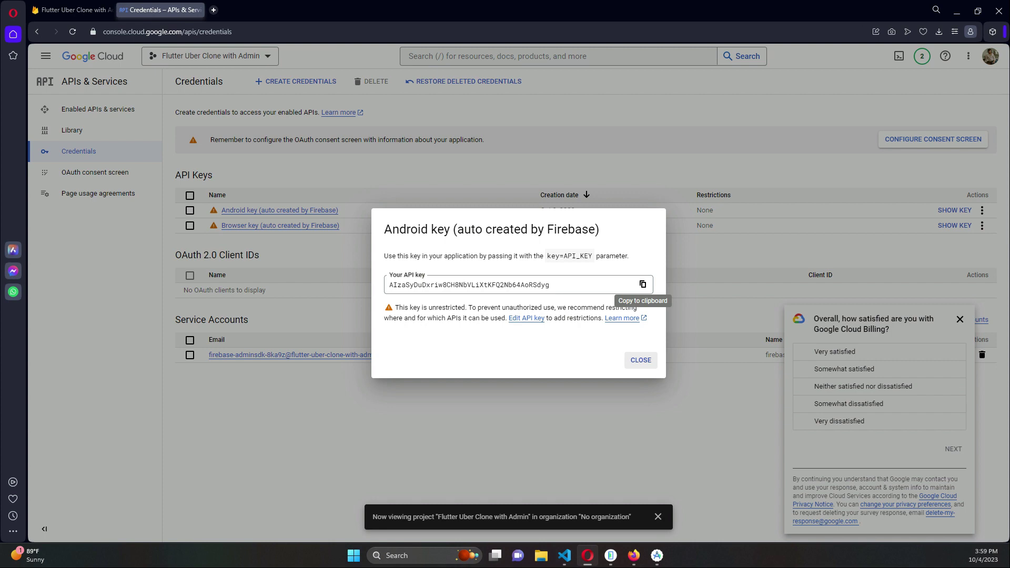
- Dismiss the Android key dialog in the Google Cloud console, return to Android Studio and close all open editor files
key("Escape")
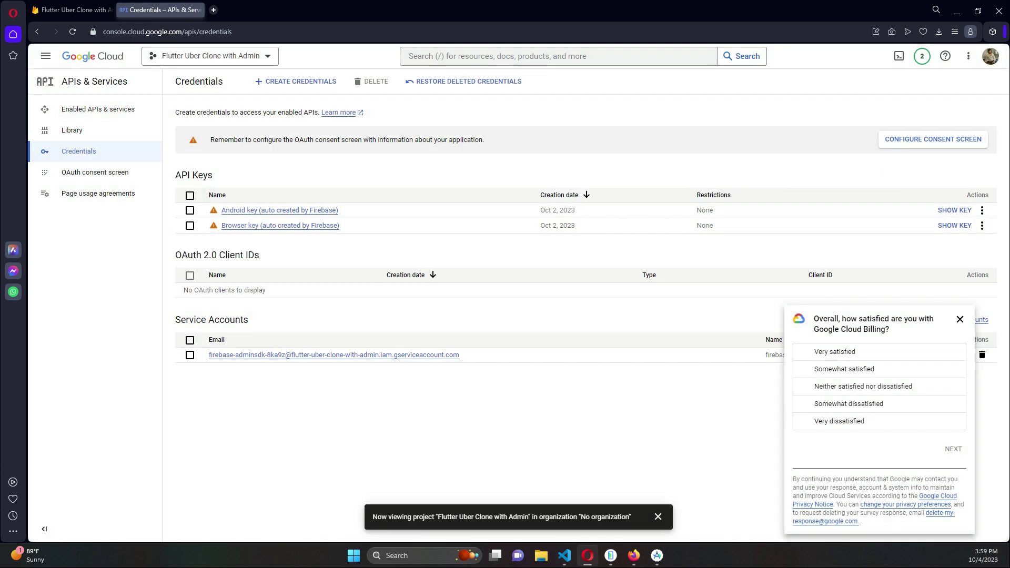
key("alt+Tab")
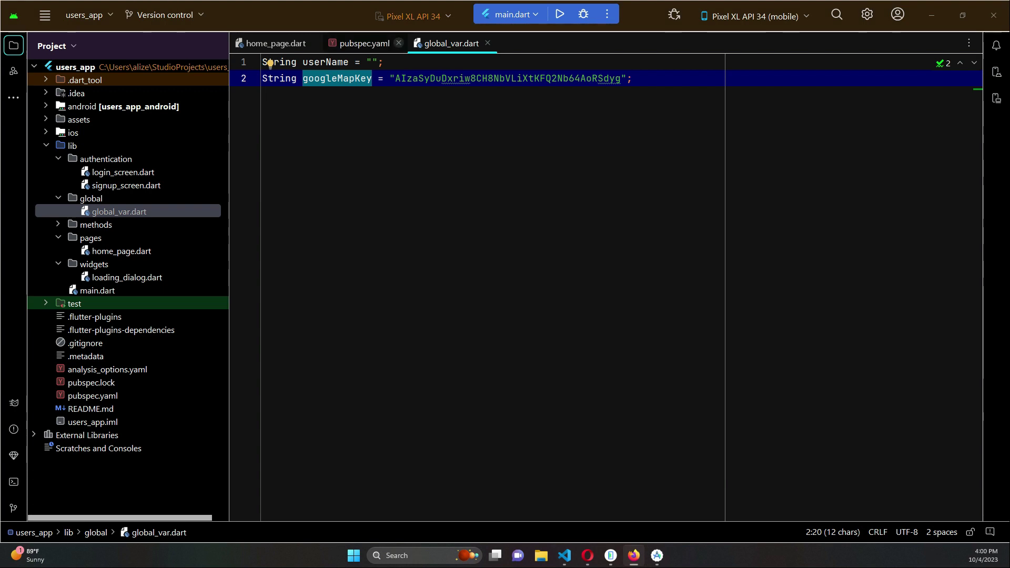
left_click(400, 43)
left_click(403, 43)
left_click(315, 44)
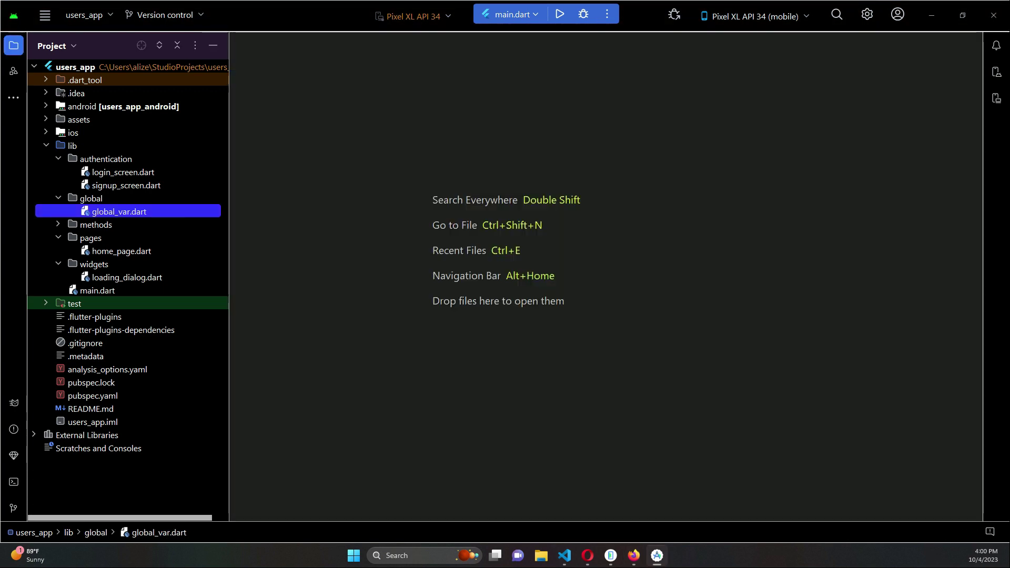
- Open AndroidManifest.xml from the android/app/src/main folder of the project
left_click(123, 106)
double_click(123, 105)
double_click(87, 132)
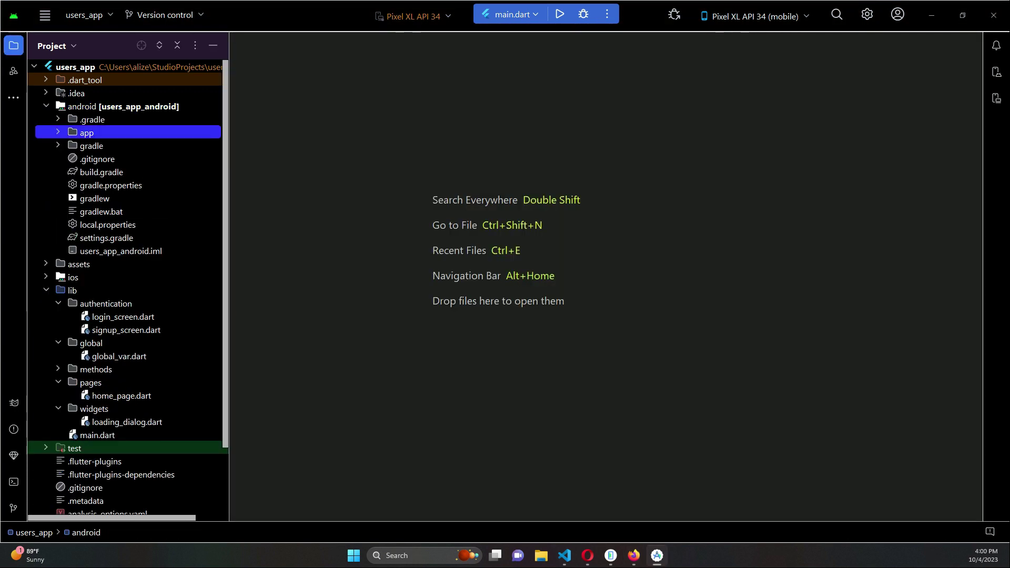
key("Down")
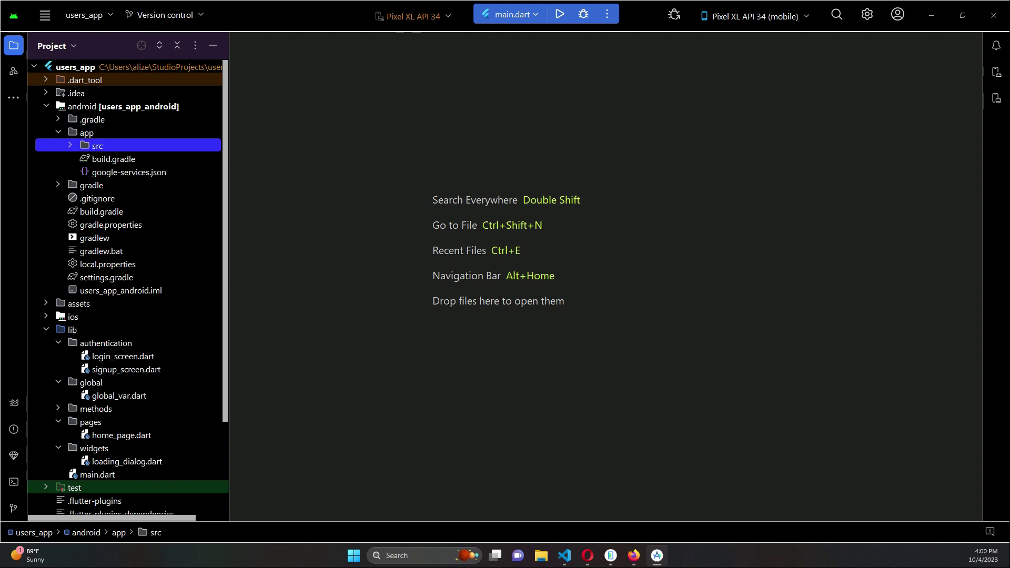
key("Right")
key("Down")
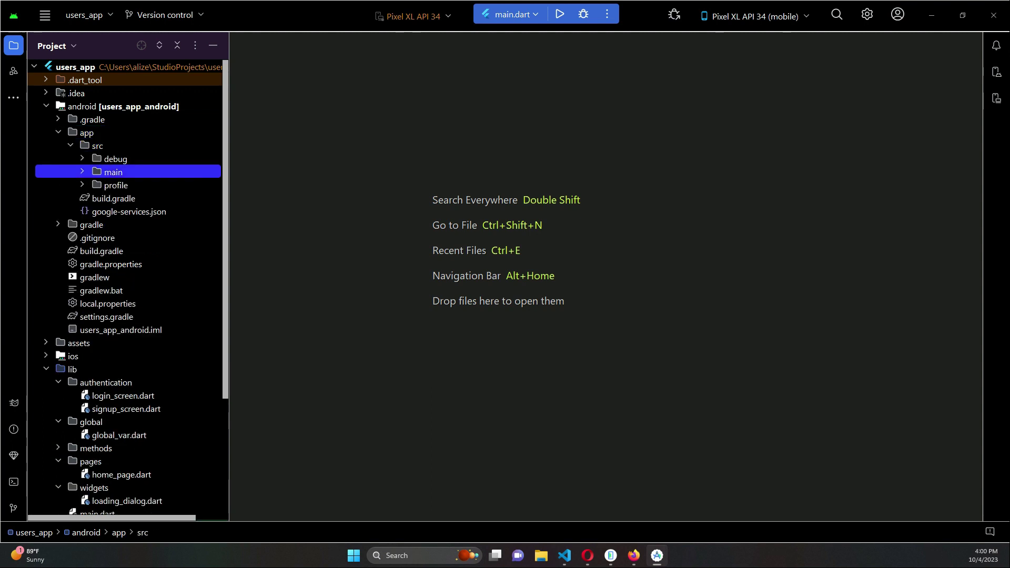
key("Right")
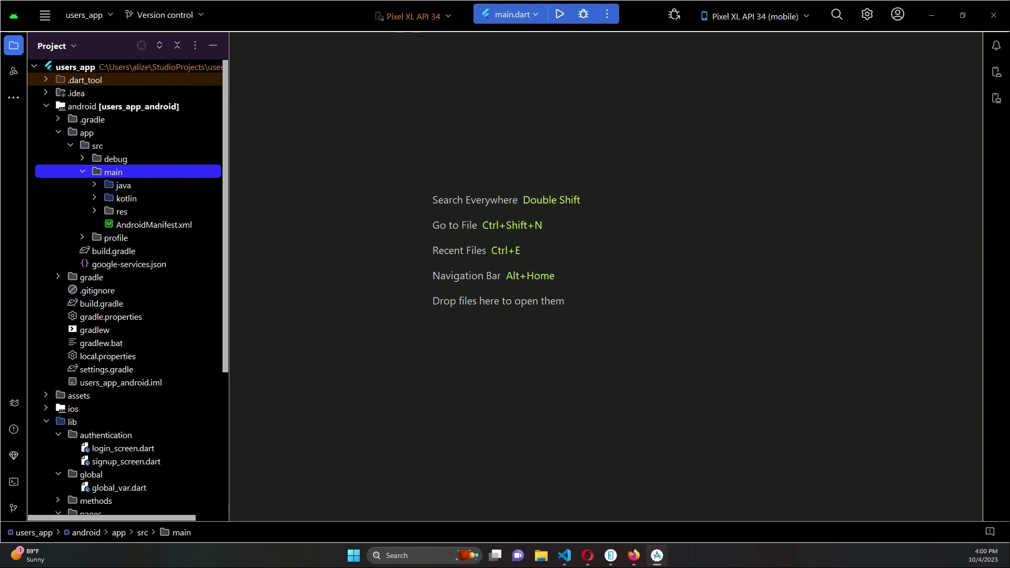
key("Down")
key("Down")
key("Down")
key("Down")
key("Return")
scroll(605, 289, "down", 5)
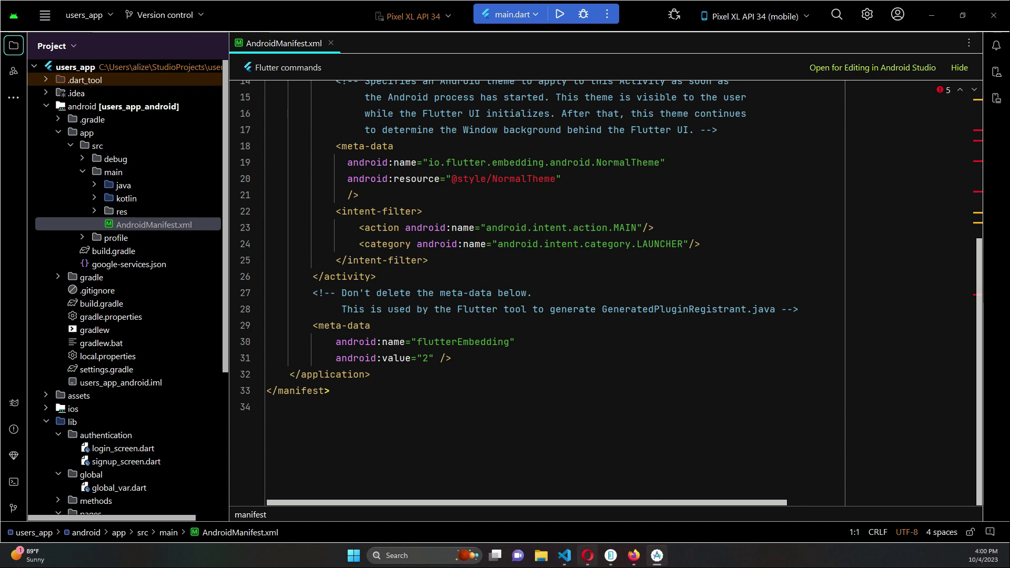
- Switch to the Opera browser and load pub.dev in place of the Google Cloud credentials page
left_click(587, 555)
left_click(210, 32)
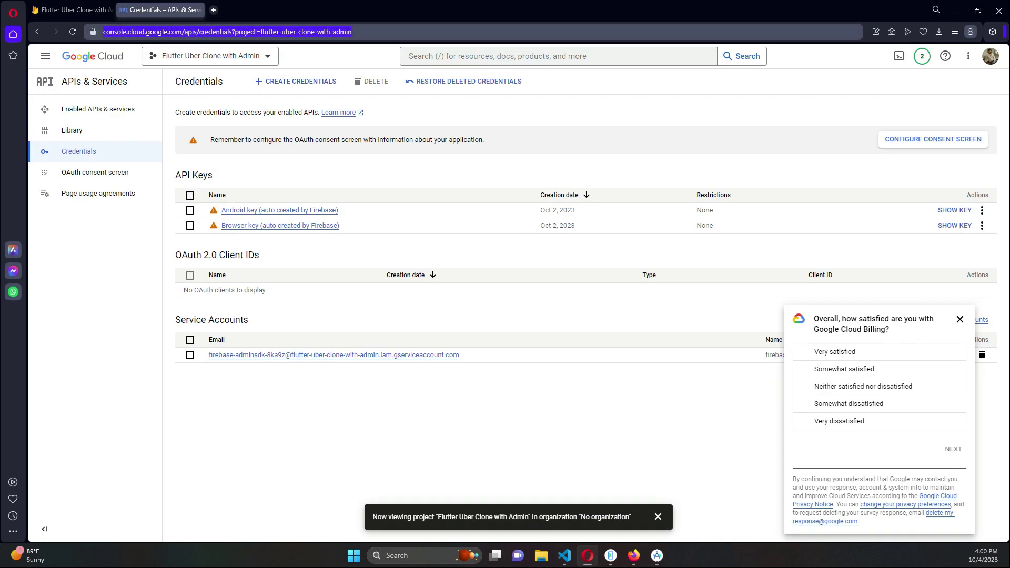
type("pub.dev")
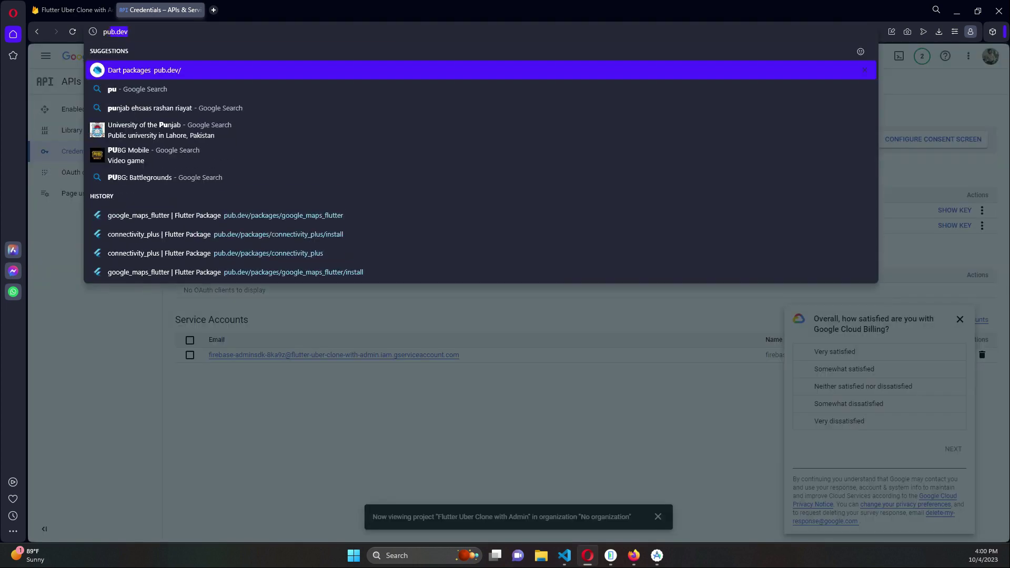
key("Return")
- Search the package repository for "google maps flutter" and open the google_maps_flutter package page
left_click(318, 215)
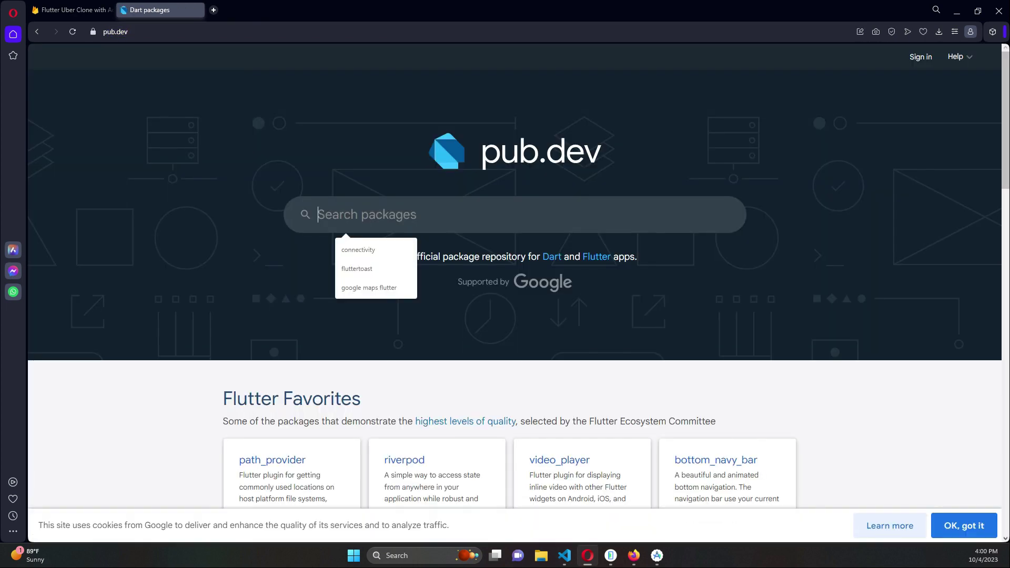
key("Down")
key("Down")
key("Down")
key("Return")
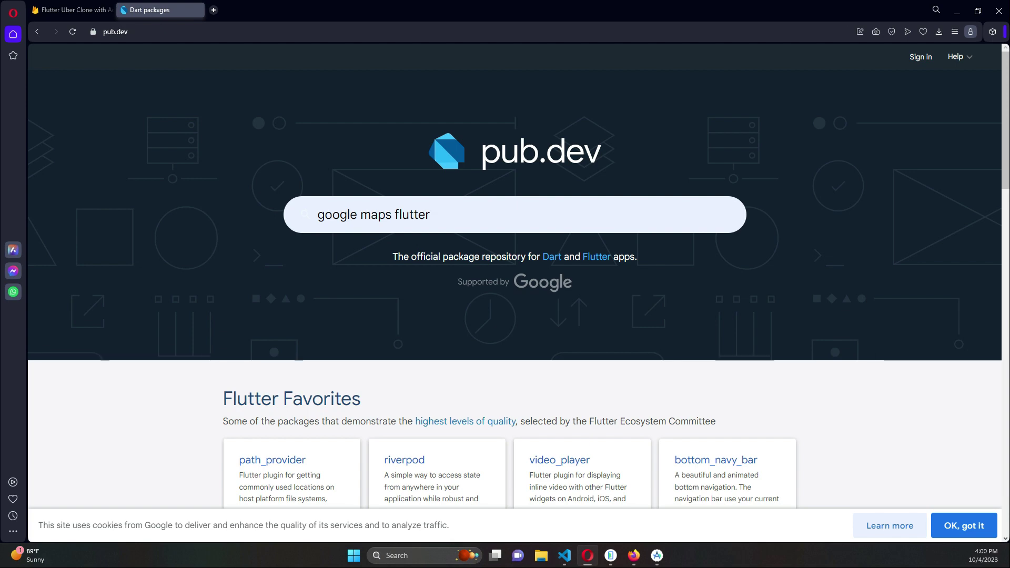
key("Return")
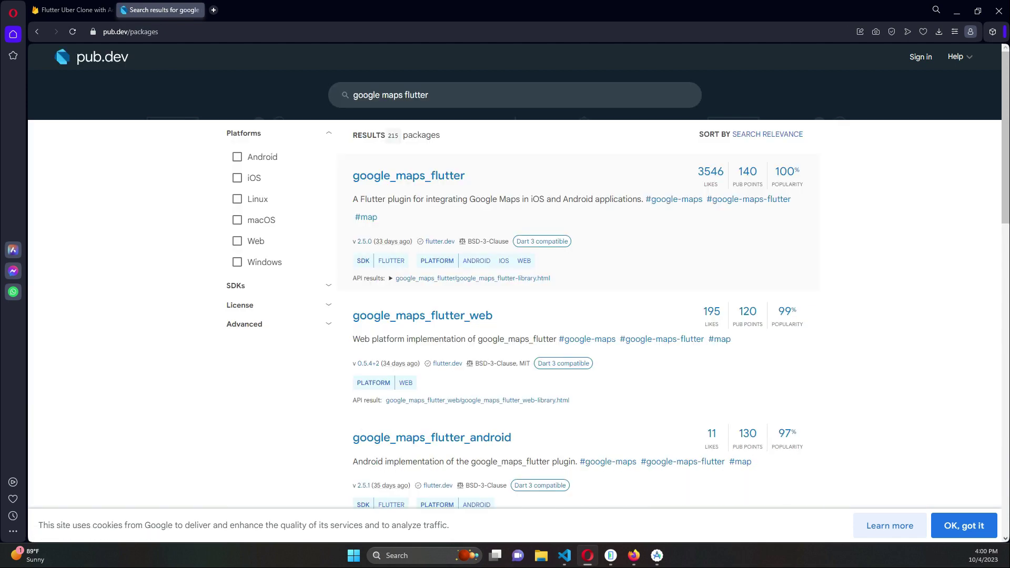
left_click(409, 175)
- Review the package's Android setup instructions and copy the com.google.android.geo.API_KEY meta-data element from the manifest example
scroll(615, 273, "down", 5)
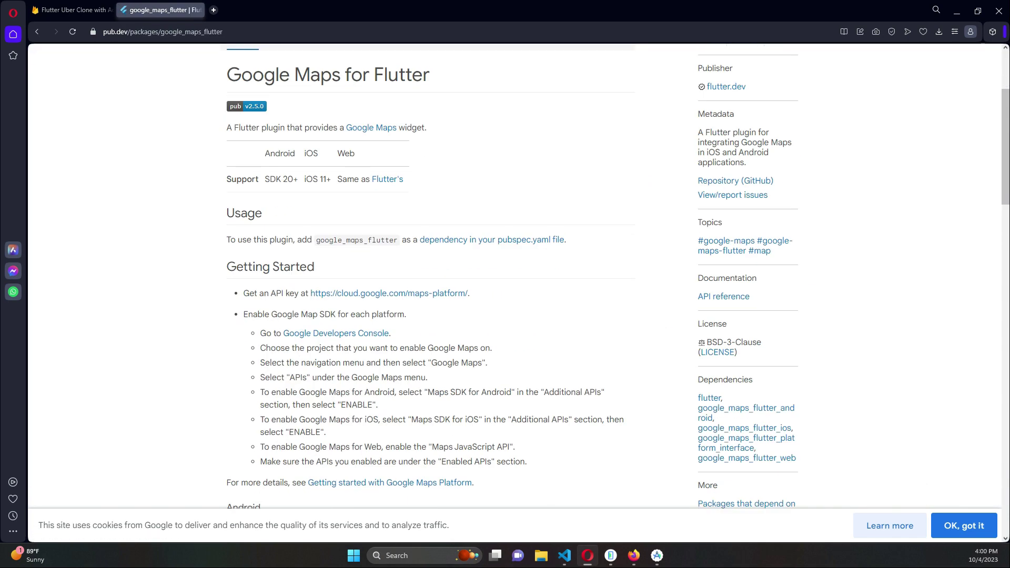
scroll(431, 276, "down", 6)
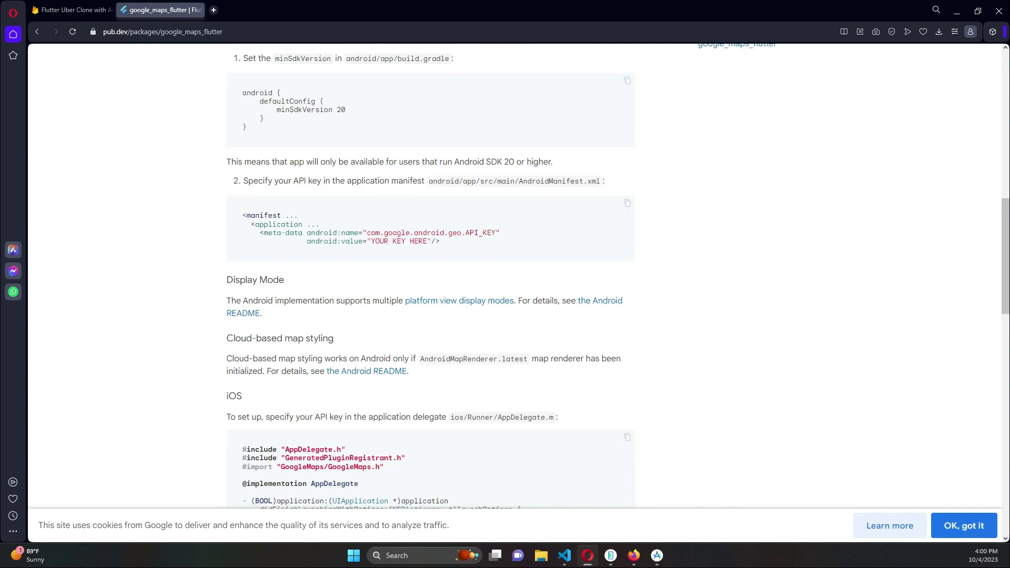
scroll(431, 276, "up", 1)
double_click(334, 111)
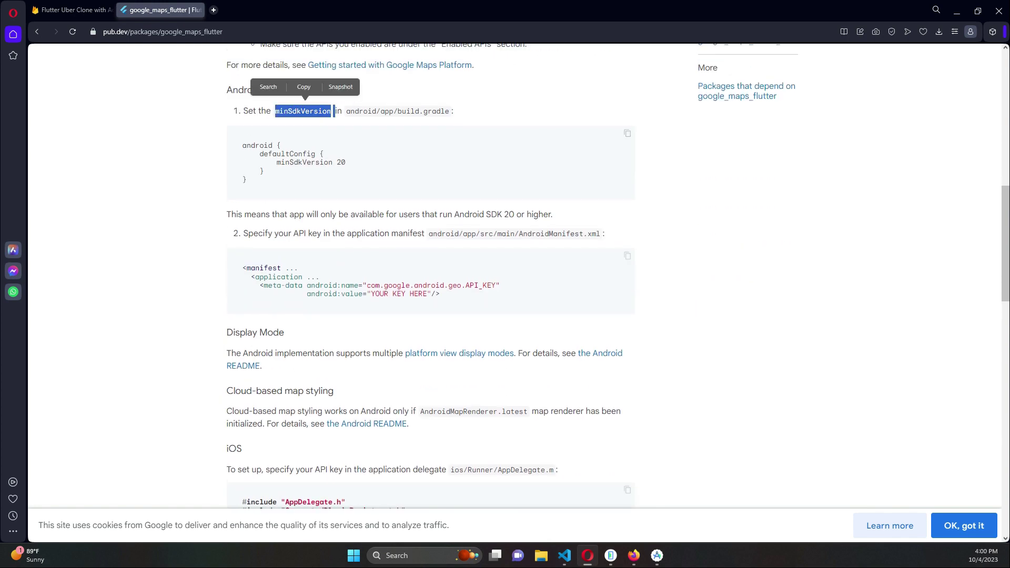
left_click_drag(337, 162, 263, 179)
left_click(263, 179)
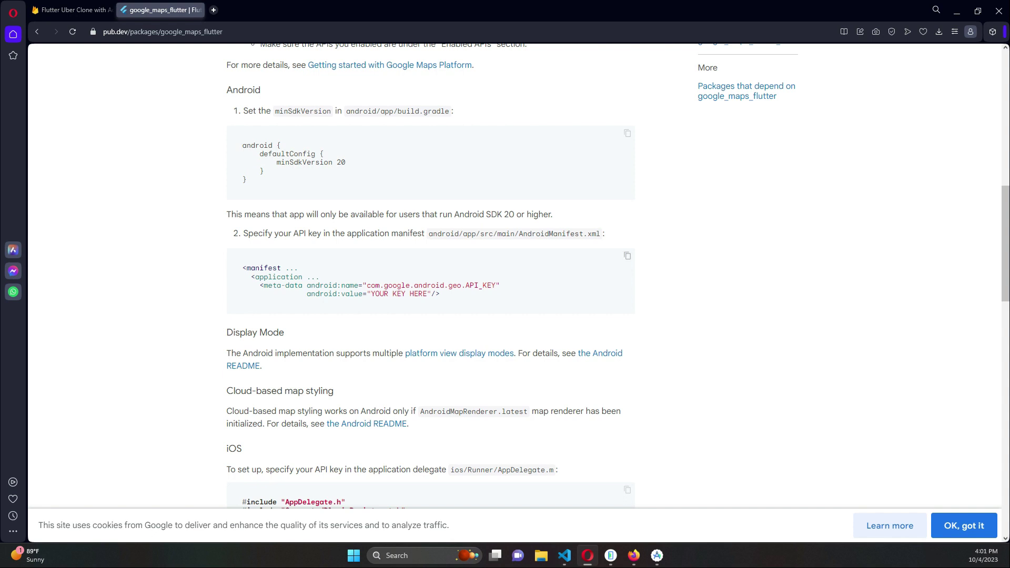
scroll(430, 276, "down", 1)
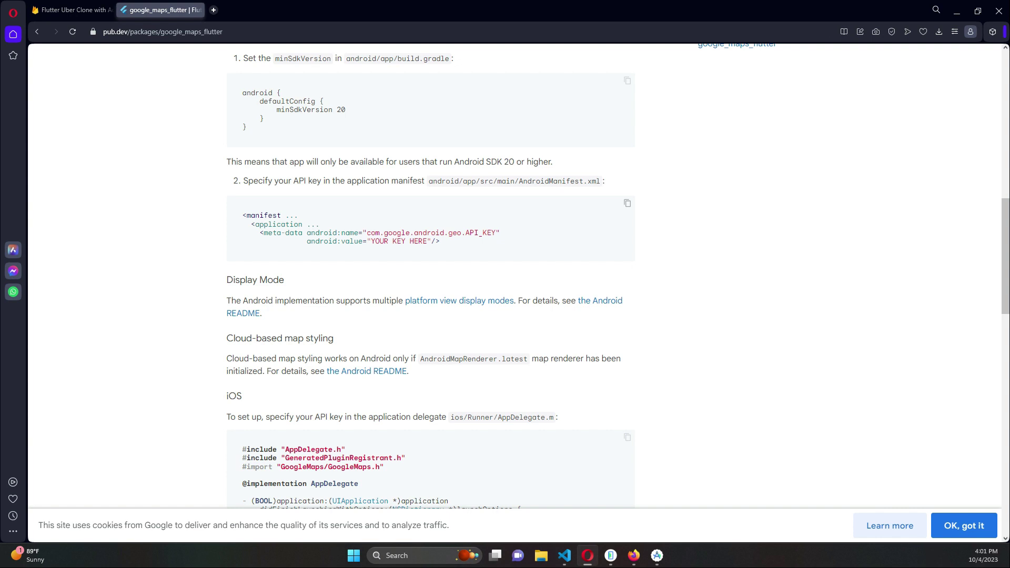
left_click_drag(260, 232, 440, 242)
key("ctrl+c")
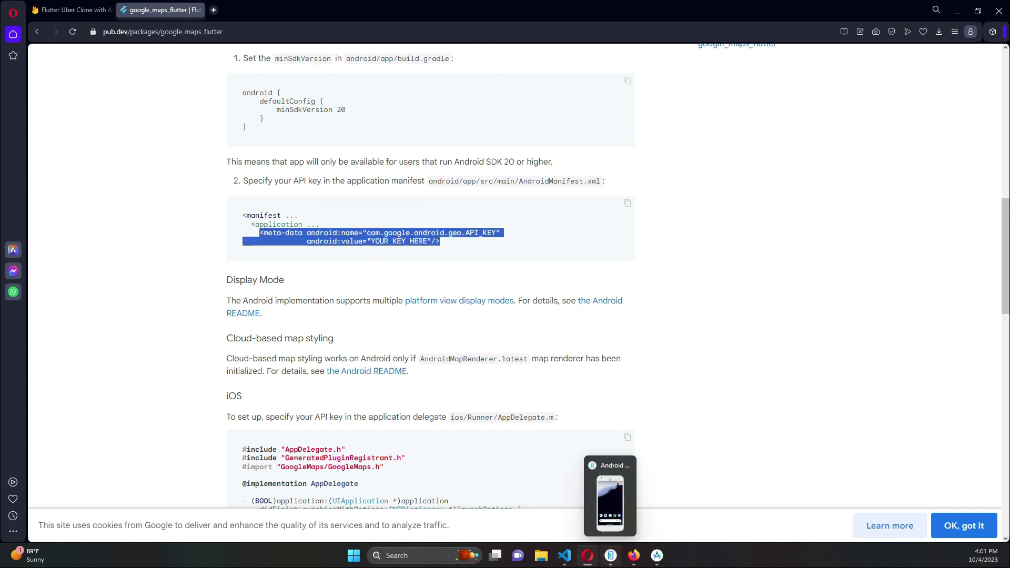
- Return to Android Studio and paste the copied meta-data element below the flutterEmbedding entry, before the closing application tag of AndroidManifest.xml
left_click(658, 556)
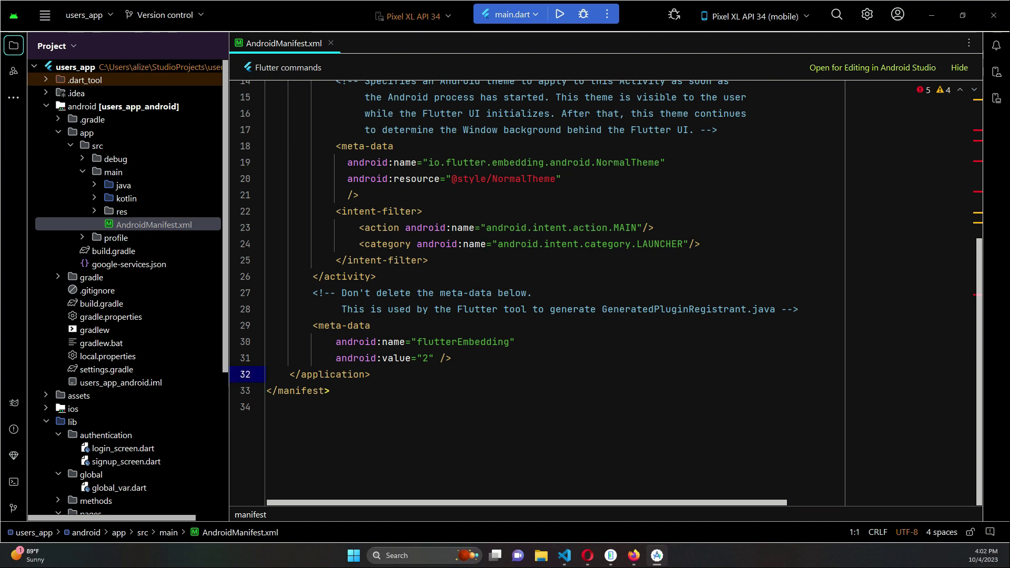
key("Left")
key("Return")
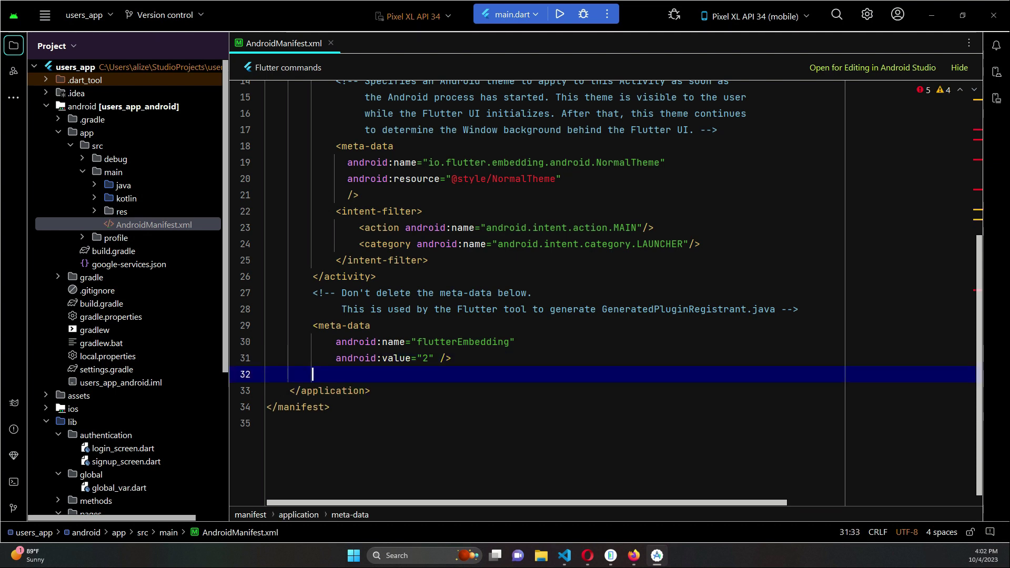
key("Return")
left_click(342, 407)
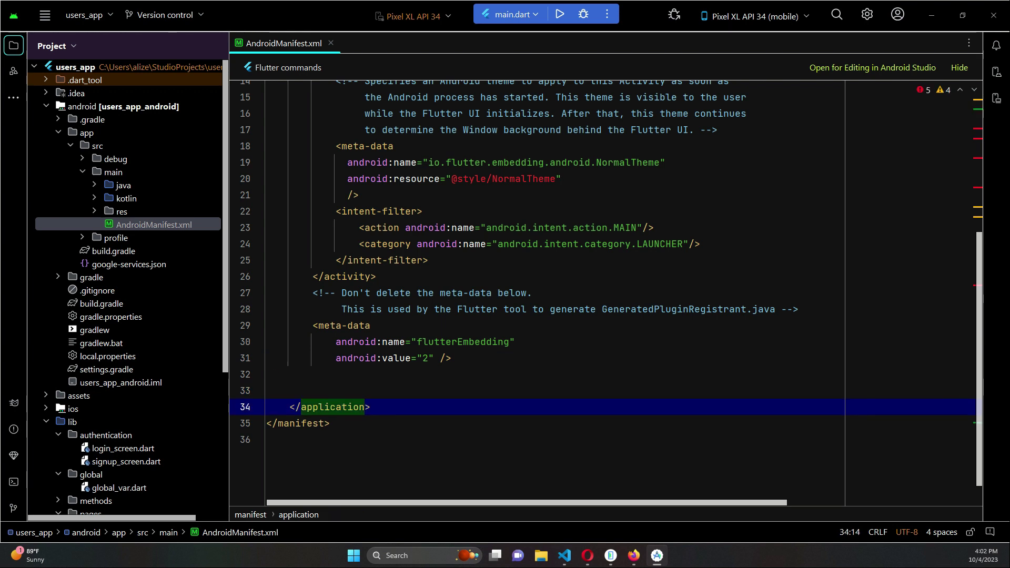
left_click(313, 390)
key("Up")
key("Return")
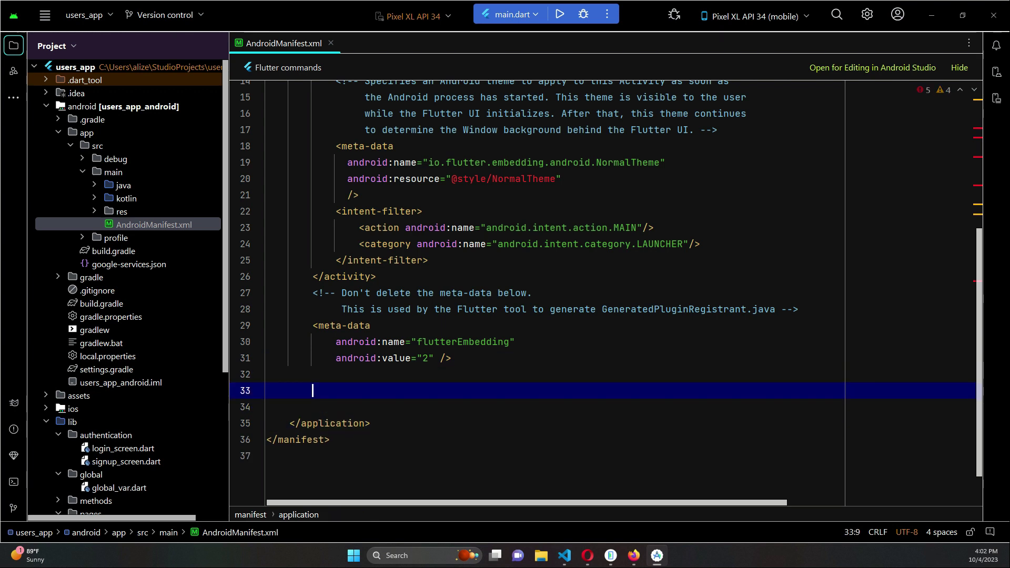
key("ctrl+v")
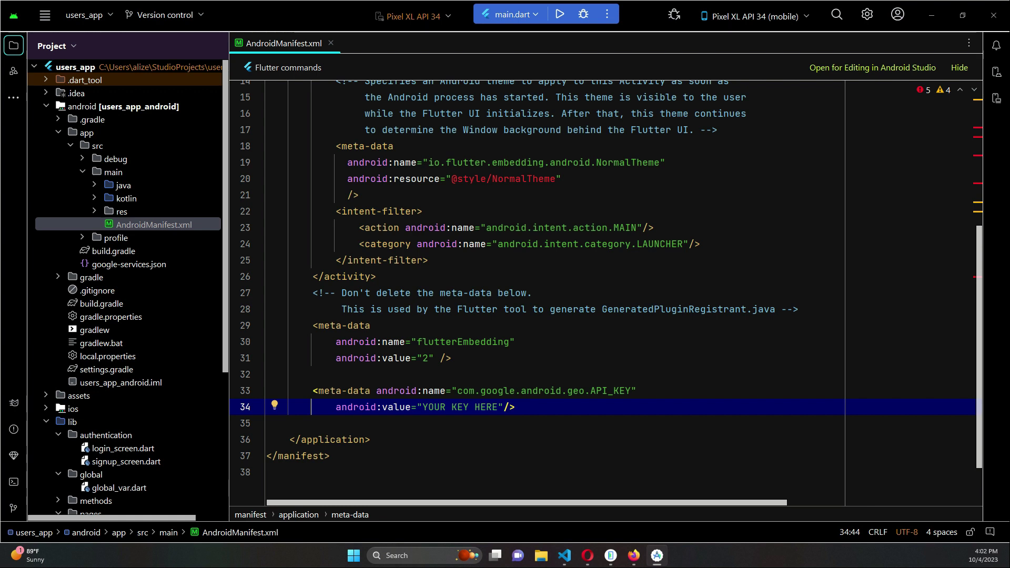
- Open global_var.dart from lib/global and copy the API key stored in the googleMapKey variable
left_click_drag(423, 407, 498, 407)
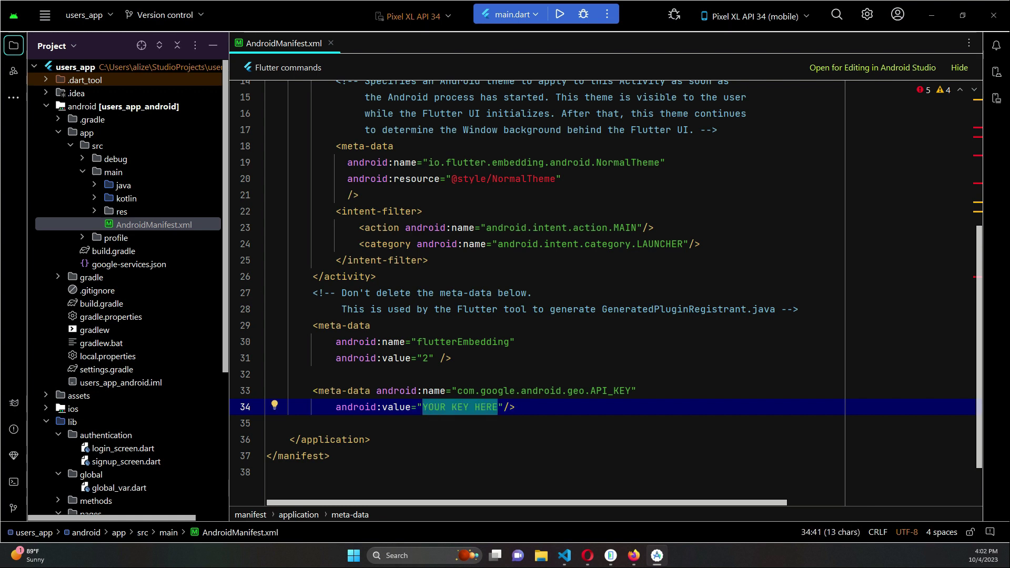
scroll(126, 290, "down", 3)
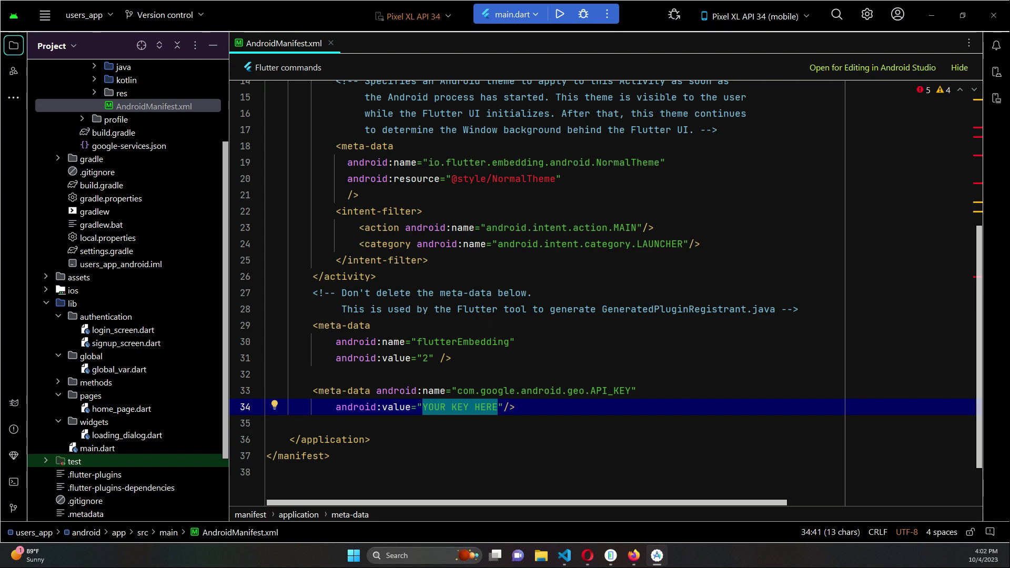
double_click(119, 369)
left_click(436, 79)
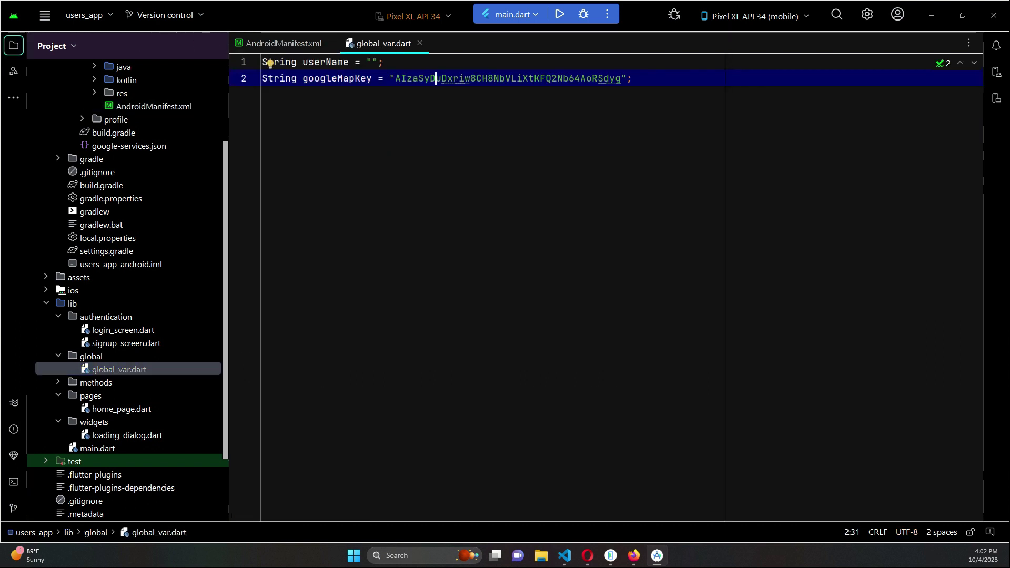
left_click_drag(396, 79, 622, 78)
key("ctrl+c")
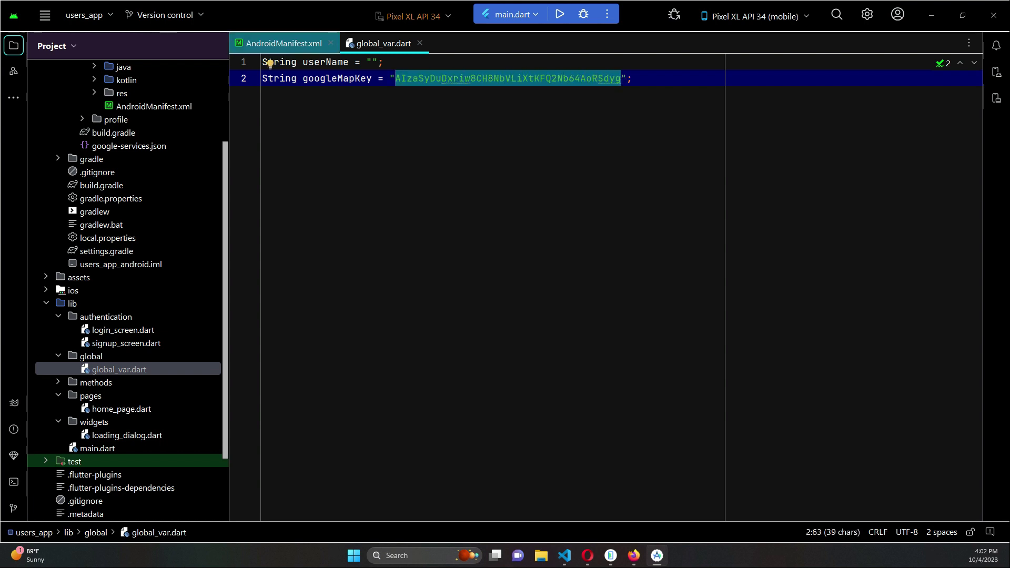
- Replace the YOUR KEY HERE placeholder in AndroidManifest.xml with the copied Google Maps API key
left_click(284, 44)
left_click(451, 406)
left_click_drag(423, 407, 502, 407)
key("BackSpace")
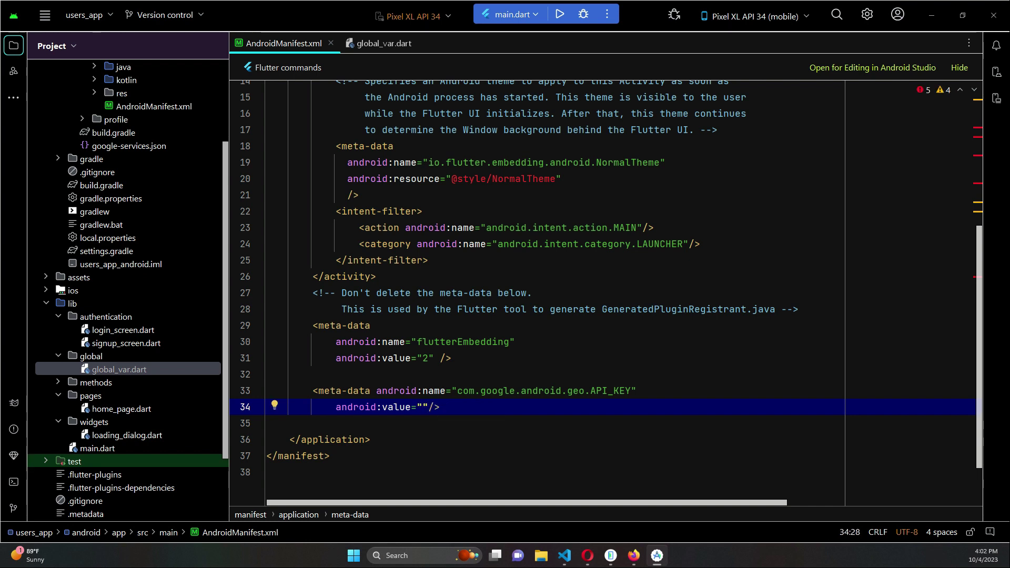
key("ctrl+v")
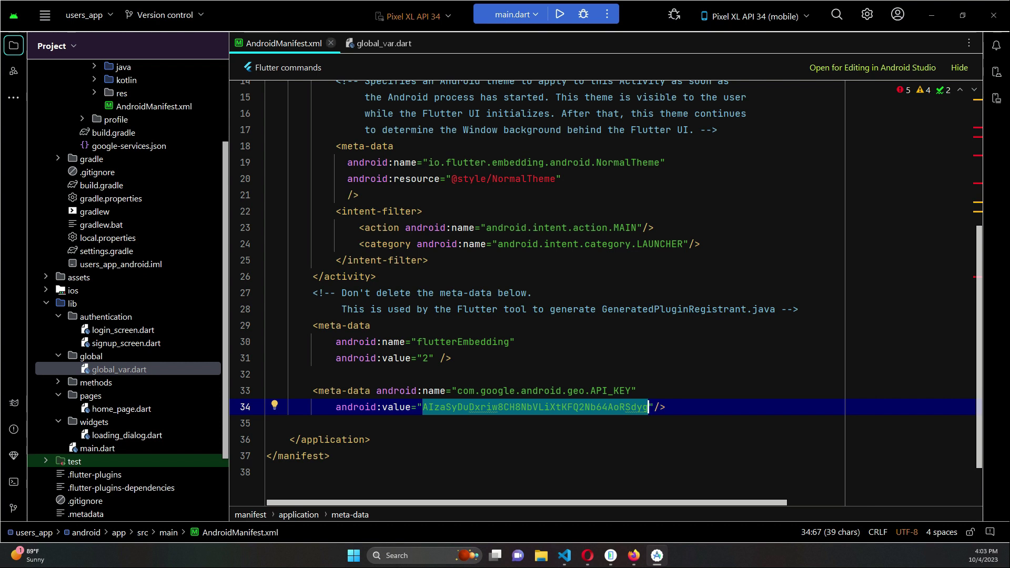
- Close AndroidManifest.xml and global_var.dart, and open home_page.dart from the lib/pages folder
left_click(331, 43)
left_click(447, 78)
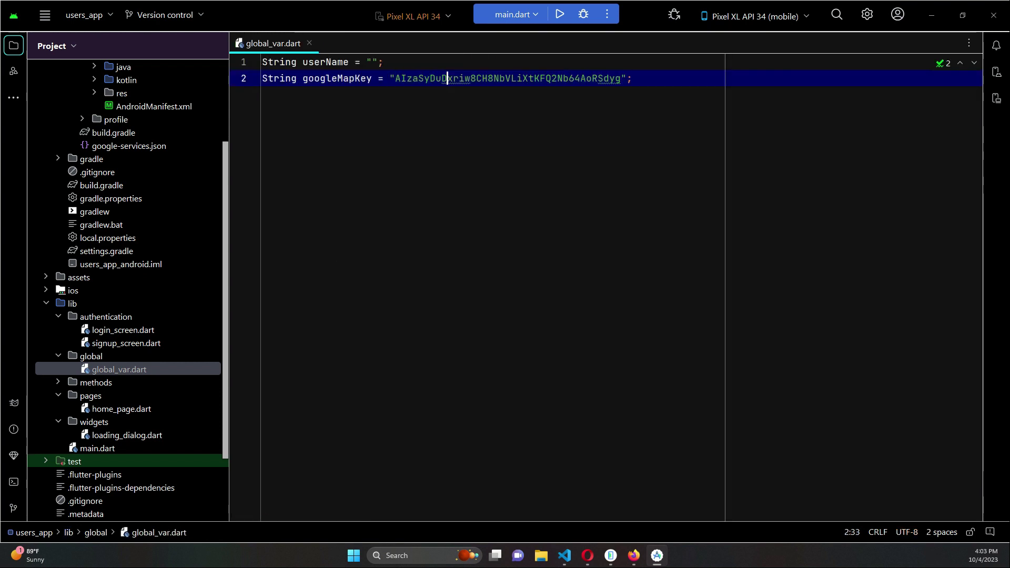
left_click(310, 43)
scroll(126, 263, "up", 3)
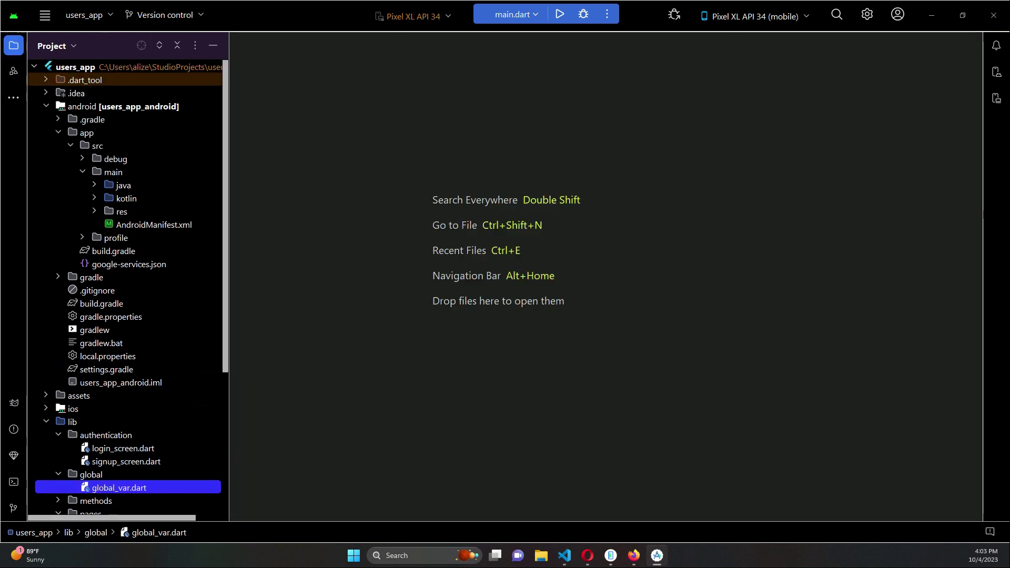
left_click(58, 132)
left_click(45, 106)
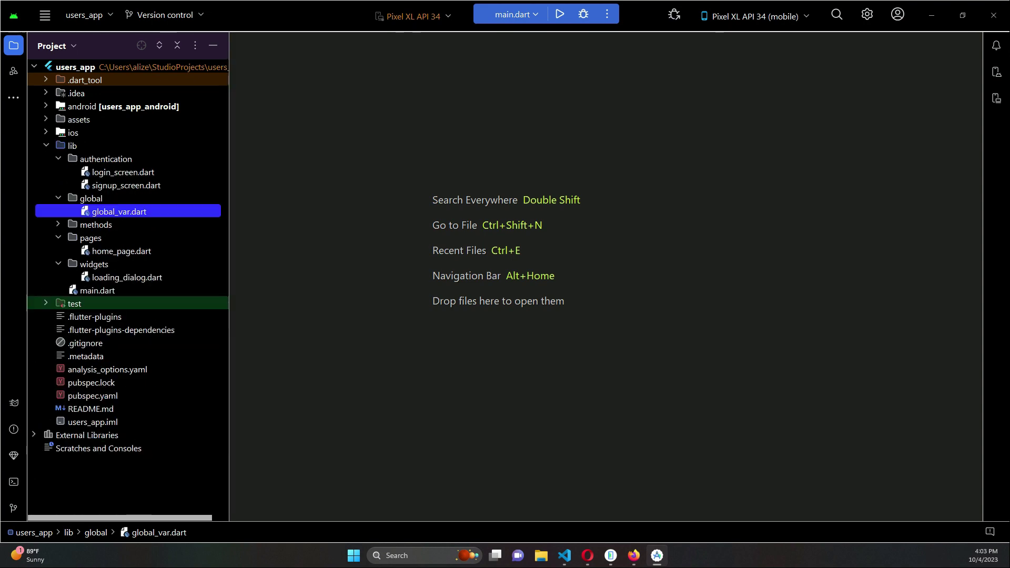
double_click(121, 251)
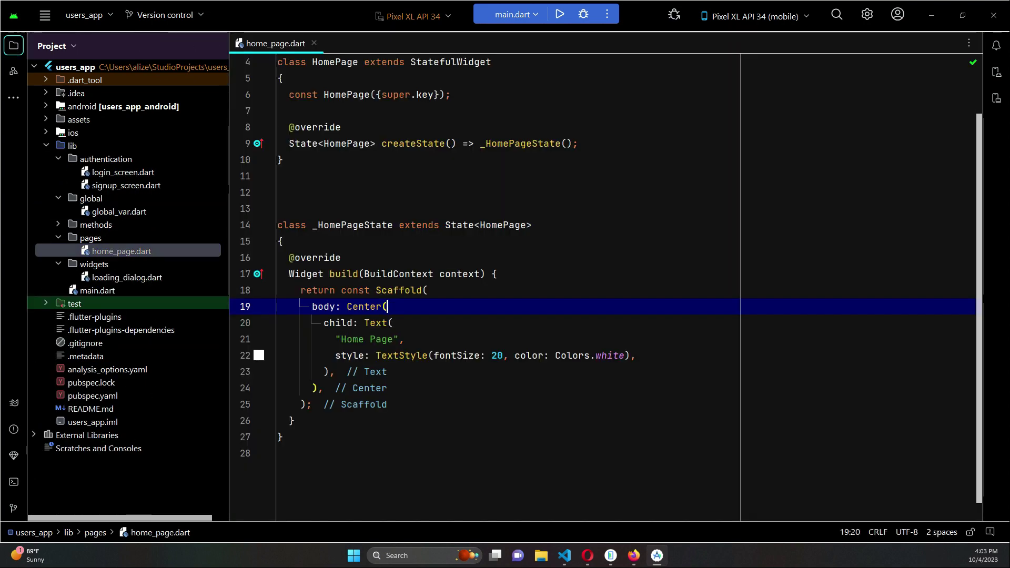